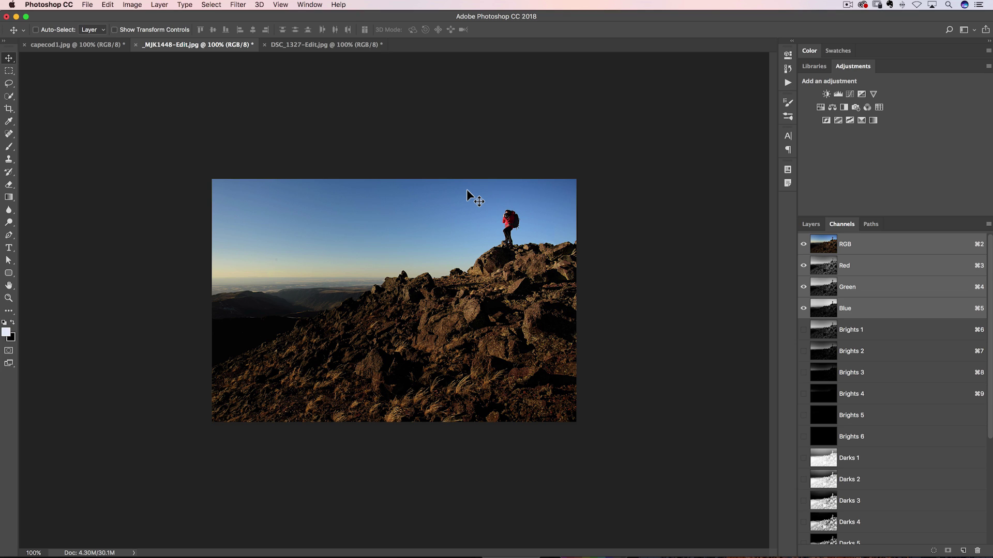
Step: Show the Darks 3 luminosity mask channel in place of the colour photo
{"action": "left_click", "coordinate": [810, 224]}
{"action": "left_click", "coordinate": [839, 225]}
{"action": "scroll", "coordinate": [846, 382], "scroll_direction": "down", "scroll_amount": 5}
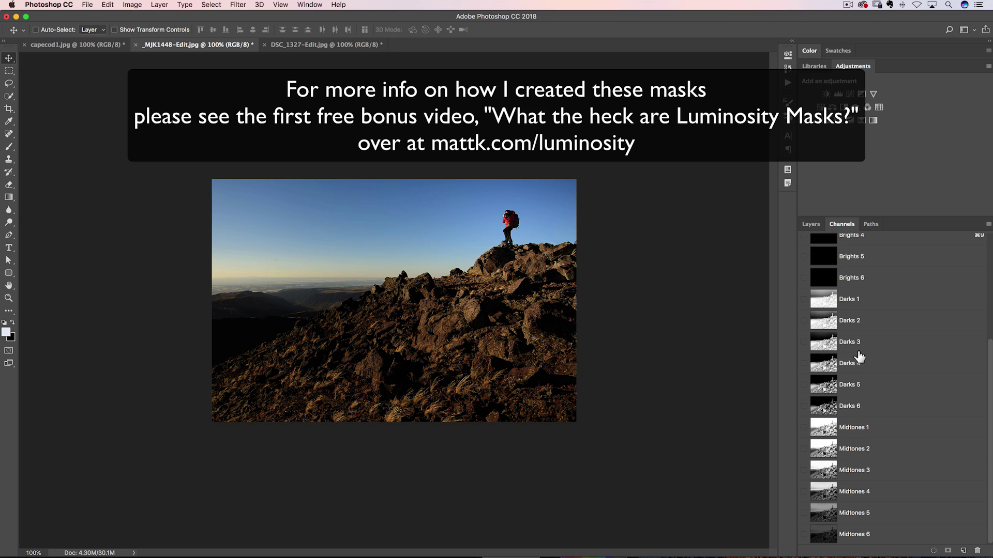
{"action": "left_click", "coordinate": [839, 343]}
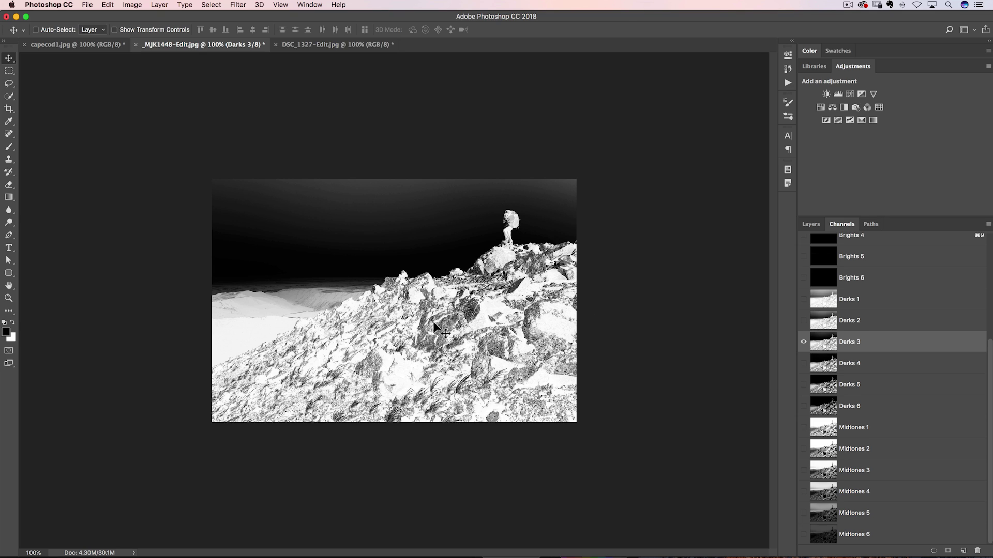
Step: Load the Darks 3 channel as a selection with a Cmd-click on its thumbnail
{"action": "key", "text": "super"}
{"action": "left_click", "coordinate": [824, 342], "text": "super"}
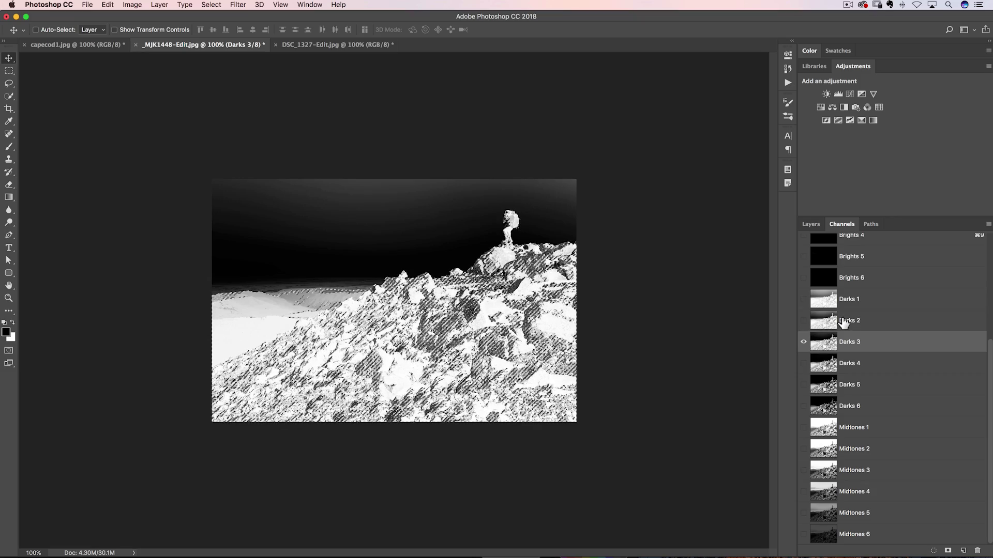
{"action": "scroll", "coordinate": [843, 324], "scroll_direction": "up", "scroll_amount": 5}
Step: Add a Darks 3-masked Curves layer with its curve raised to input 107, output 145
{"action": "left_click", "coordinate": [825, 252]}
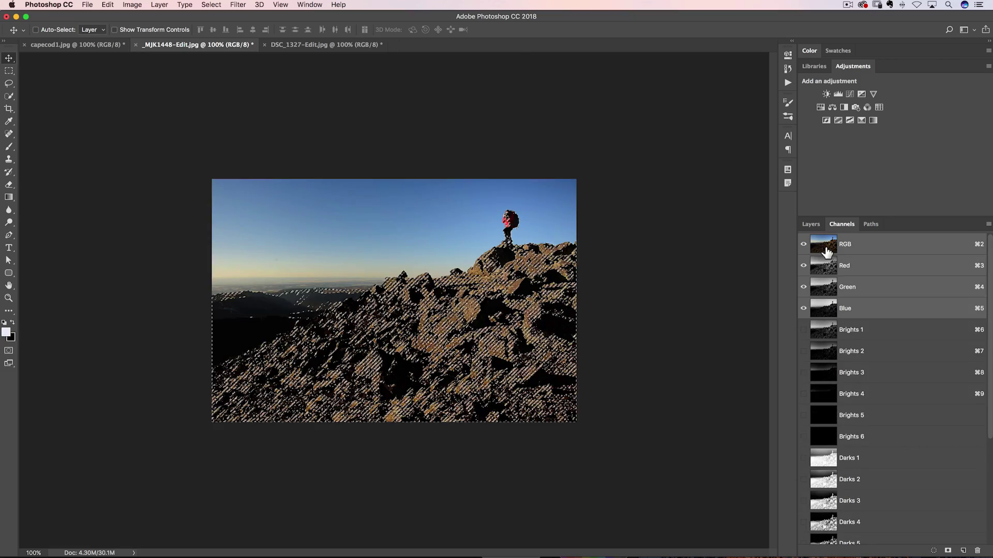
{"action": "left_click", "coordinate": [812, 226]}
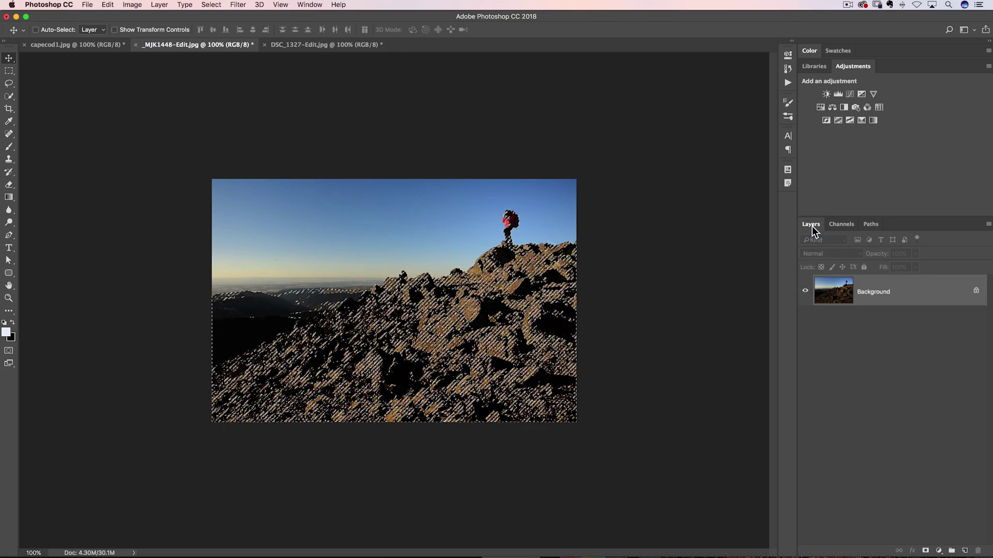
{"action": "left_click", "coordinate": [850, 94]}
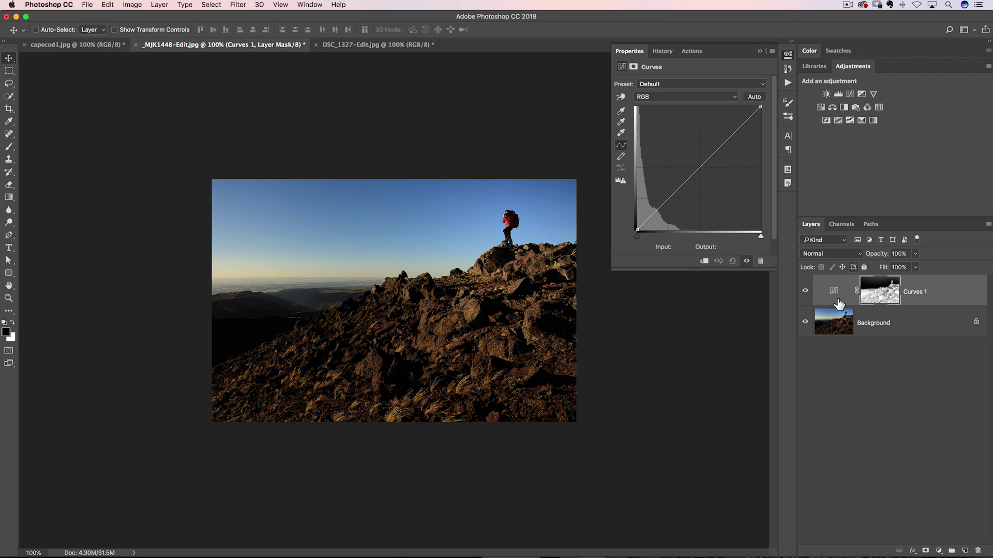
{"action": "mouse_move", "coordinate": [691, 175]}
{"action": "left_mouse_down"}
{"action": "mouse_move", "coordinate": [698, 166]}
{"action": "mouse_move", "coordinate": [684, 153]}
{"action": "mouse_move", "coordinate": [700, 169]}
{"action": "mouse_move", "coordinate": [689, 160]}
{"action": "left_mouse_up"}
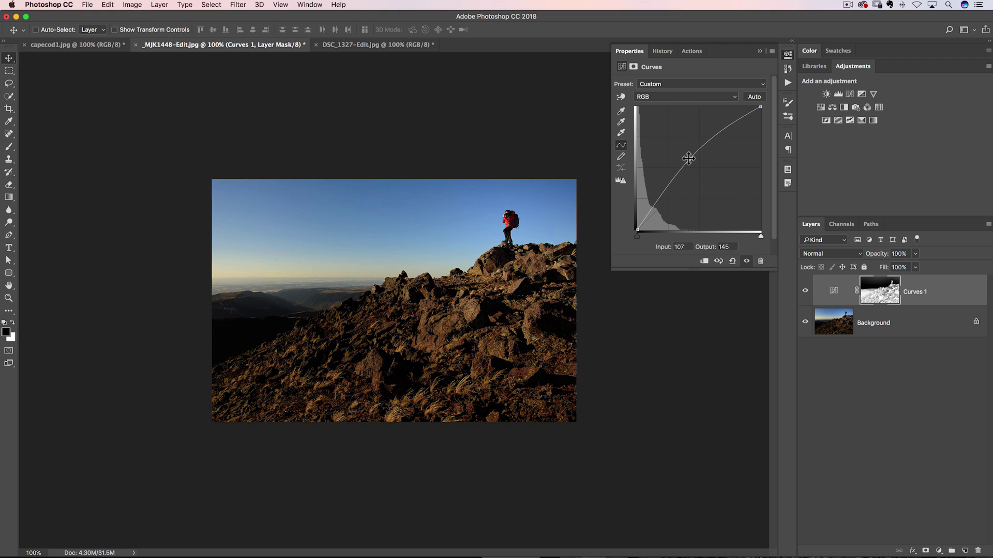
{"action": "left_click", "coordinate": [760, 50]}
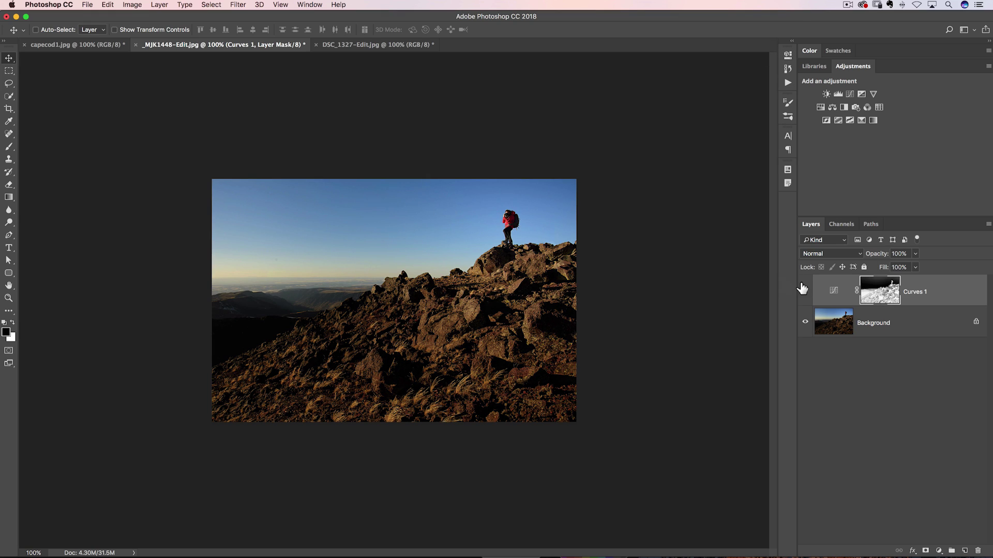
Step: Lift the Curves 1 midpoint further, then show the Curves 1 layer mask alone
{"action": "double_click", "coordinate": [835, 293]}
{"action": "mouse_move", "coordinate": [689, 159]}
{"action": "left_mouse_down"}
{"action": "mouse_move", "coordinate": [679, 149]}
{"action": "mouse_move", "coordinate": [687, 165]}
{"action": "left_mouse_up"}
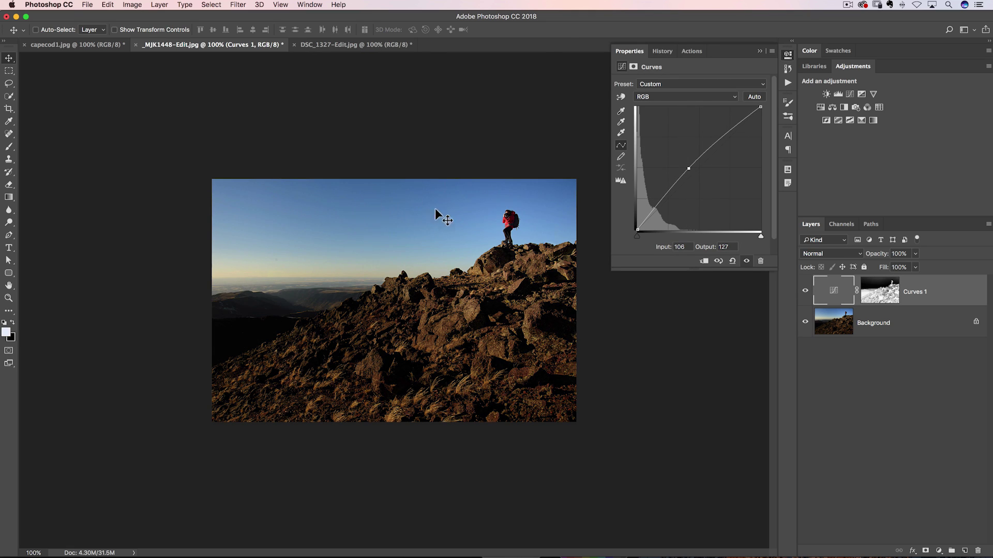
{"action": "left_click_drag", "start_coordinate": [688, 168], "coordinate": [687, 160]}
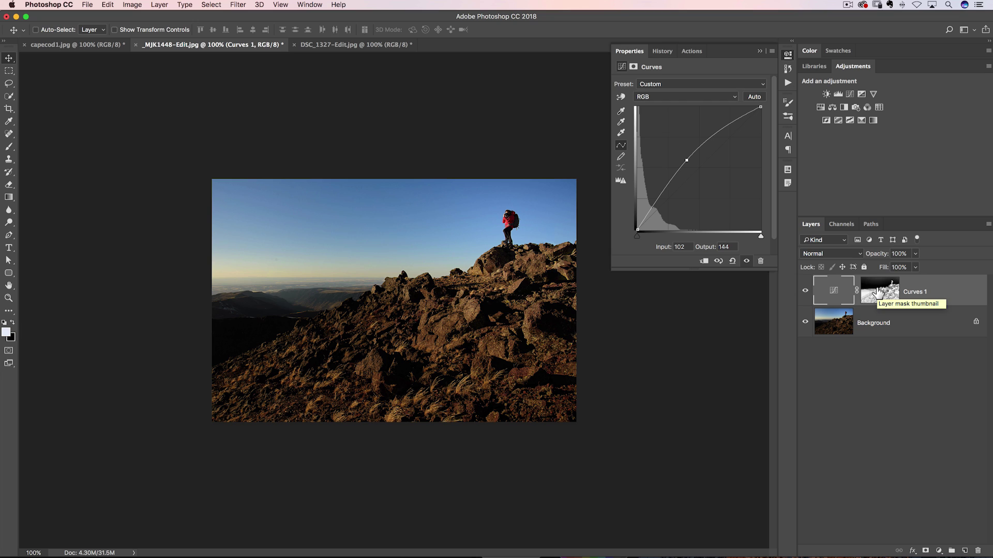
{"action": "left_click", "coordinate": [878, 293], "text": "alt"}
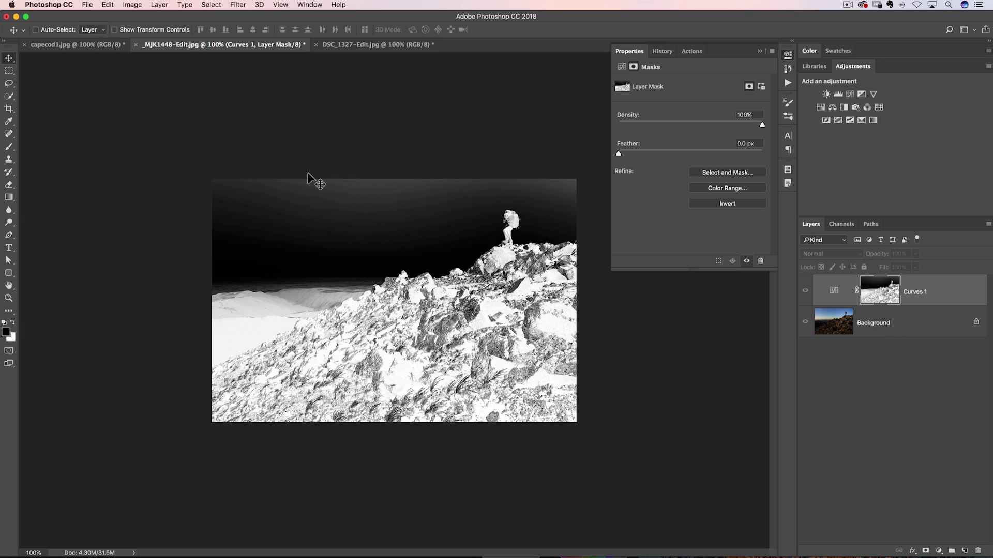
Step: Brush black over the grey upper sky in the Curves 1 mask
{"action": "key", "text": "b"}
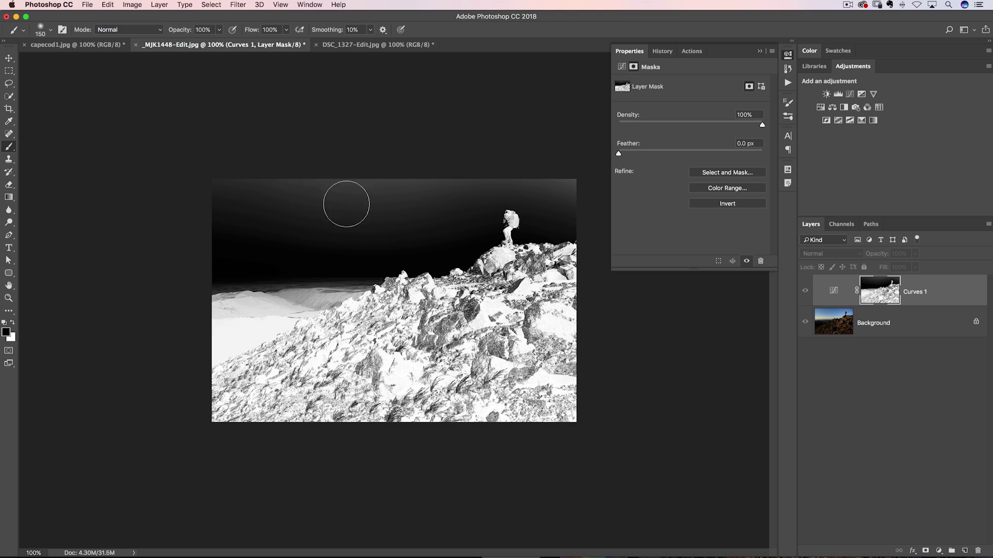
{"action": "mouse_move", "coordinate": [416, 230]}
{"action": "left_mouse_down"}
{"action": "mouse_move", "coordinate": [288, 230]}
{"action": "mouse_move", "coordinate": [319, 241]}
{"action": "mouse_move", "coordinate": [254, 232]}
{"action": "mouse_move", "coordinate": [254, 199]}
{"action": "mouse_move", "coordinate": [206, 180]}
{"action": "mouse_move", "coordinate": [196, 191]}
{"action": "mouse_move", "coordinate": [189, 210]}
{"action": "mouse_move", "coordinate": [259, 214]}
{"action": "mouse_move", "coordinate": [361, 190]}
{"action": "mouse_move", "coordinate": [271, 236]}
{"action": "left_mouse_up"}
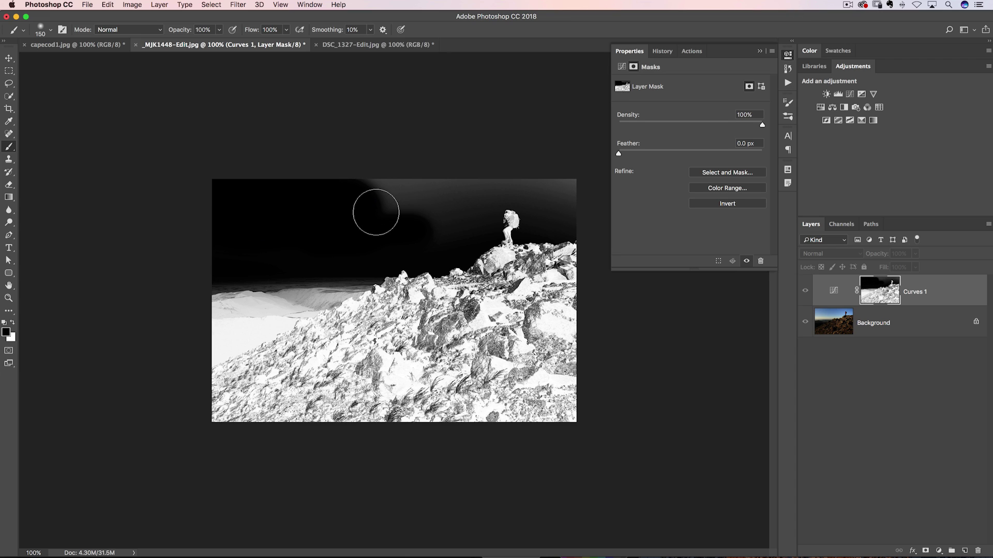
{"action": "left_click", "coordinate": [376, 212]}
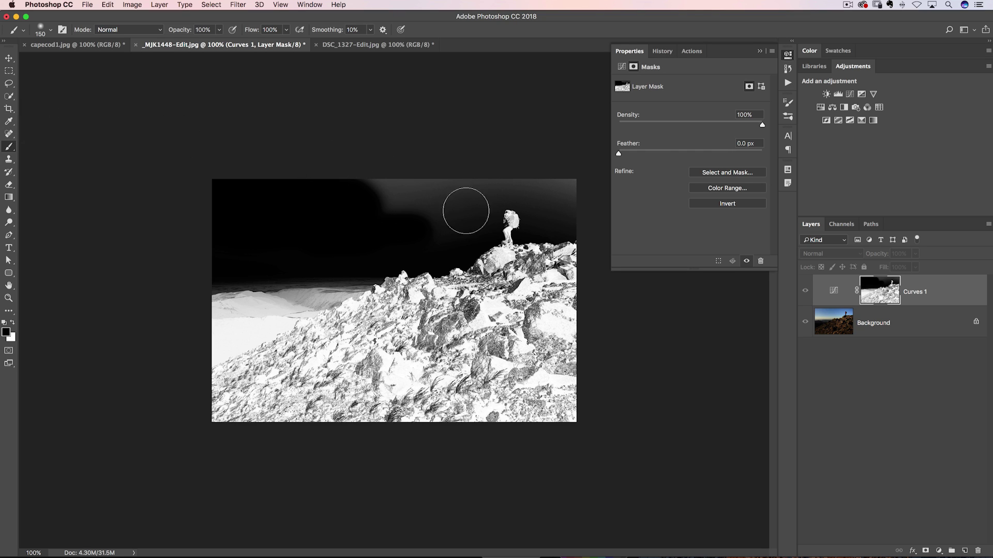
Step: Lasso-select the sky above the horizon and hiker
{"action": "left_click", "coordinate": [9, 84]}
{"action": "right_click", "coordinate": [9, 84]}
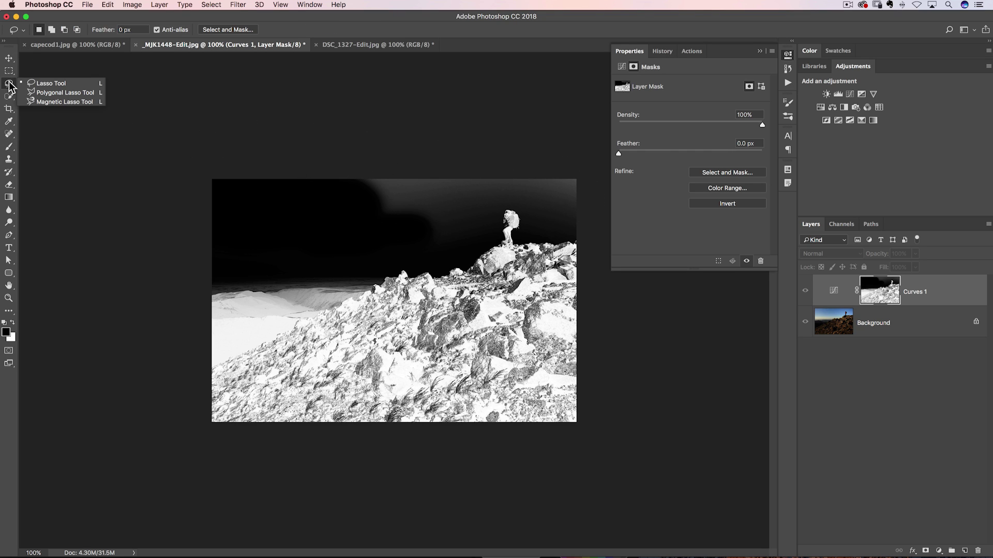
{"action": "left_click", "coordinate": [49, 84]}
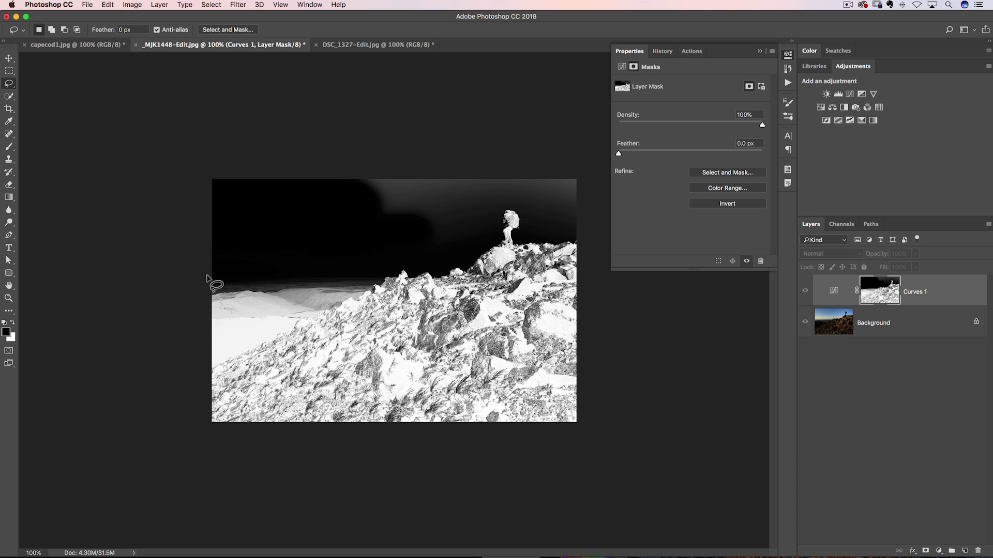
{"action": "mouse_move", "coordinate": [206, 277]}
{"action": "left_mouse_down"}
{"action": "mouse_move", "coordinate": [451, 267]}
{"action": "mouse_move", "coordinate": [492, 244]}
{"action": "mouse_move", "coordinate": [507, 206]}
{"action": "mouse_move", "coordinate": [520, 214]}
{"action": "mouse_move", "coordinate": [522, 248]}
{"action": "mouse_move", "coordinate": [536, 250]}
{"action": "mouse_move", "coordinate": [537, 239]}
{"action": "mouse_move", "coordinate": [582, 234]}
{"action": "mouse_move", "coordinate": [590, 143]}
{"action": "mouse_move", "coordinate": [369, 85]}
{"action": "mouse_move", "coordinate": [279, 83]}
{"action": "mouse_move", "coordinate": [147, 55]}
{"action": "mouse_move", "coordinate": [128, 119]}
{"action": "mouse_move", "coordinate": [127, 284]}
{"action": "left_mouse_up"}
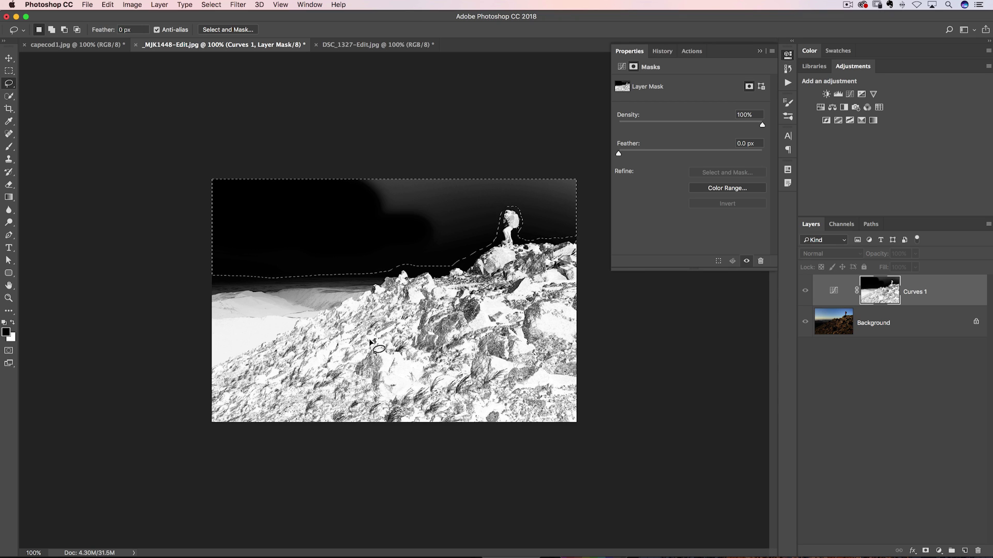
Step: Fill the selected sky with the black foreground colour at 100% opacity
{"action": "left_click", "coordinate": [107, 5]}
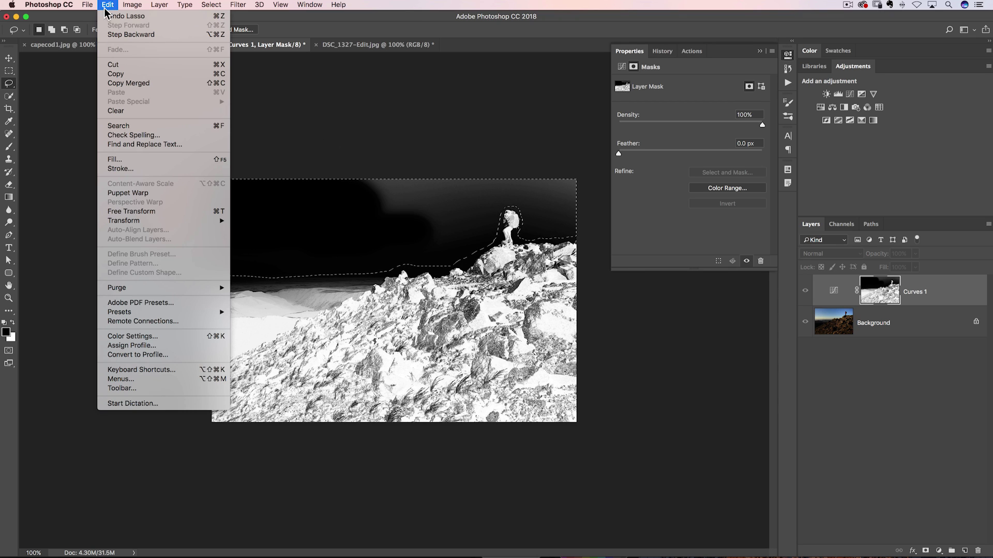
{"action": "left_click", "coordinate": [126, 159]}
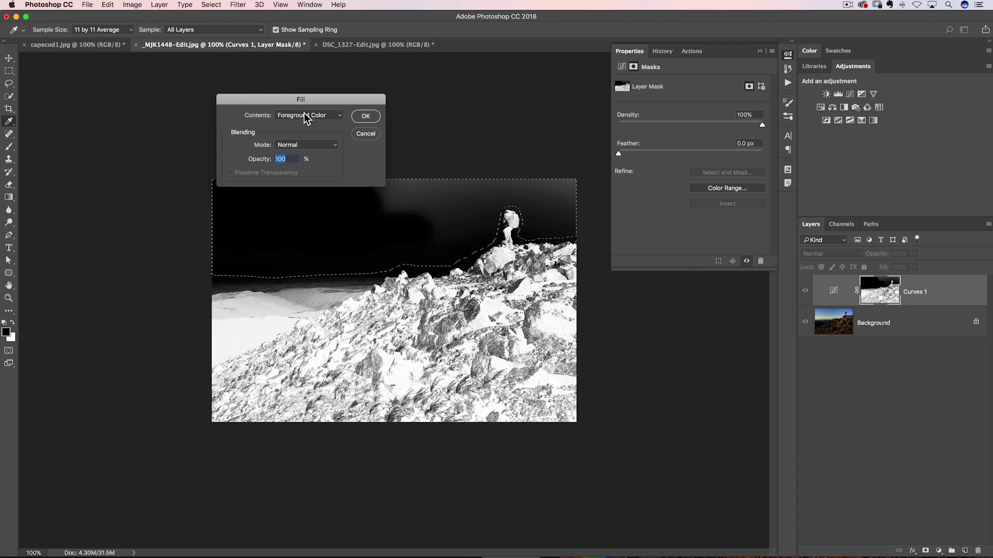
{"action": "left_click", "coordinate": [373, 116]}
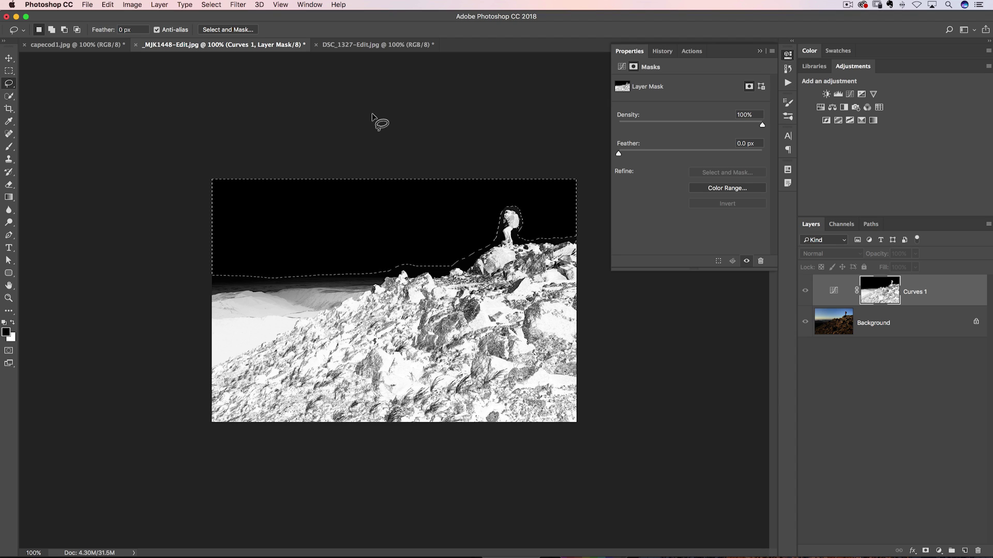
Step: Deselect and delete the Curves 1 adjustment layer
{"action": "key", "text": "super+d"}
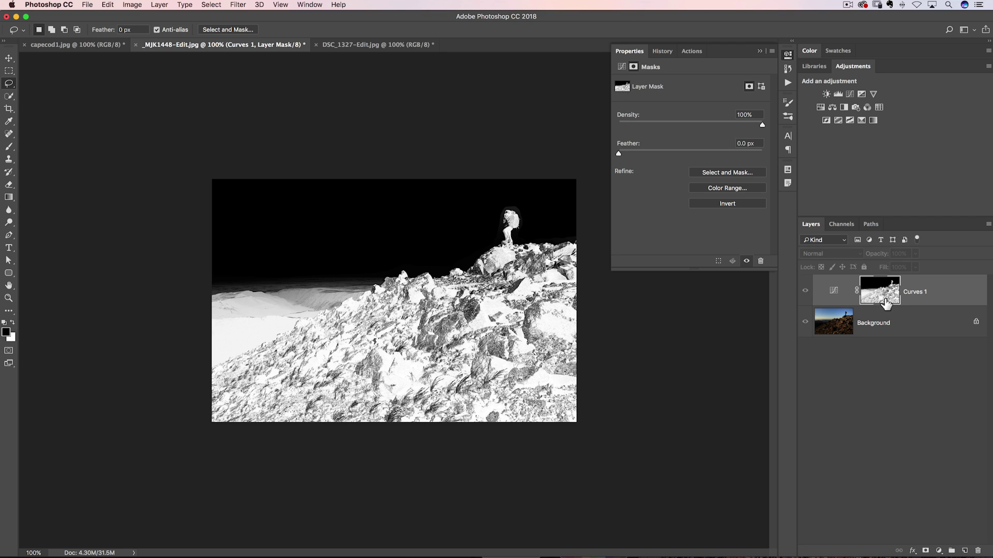
{"action": "left_click", "coordinate": [834, 290]}
{"action": "key", "text": "Delete"}
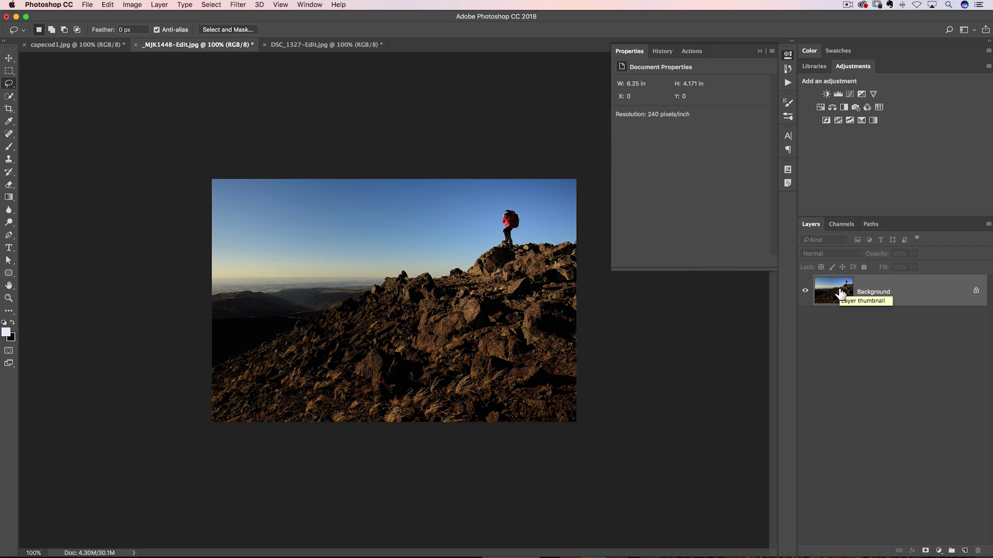
Step: Compare the Brights 1 and Brights 2 masks, then load Brights 2 as a selection
{"action": "left_click", "coordinate": [839, 225]}
{"action": "scroll", "coordinate": [836, 360], "scroll_direction": "down", "scroll_amount": 1}
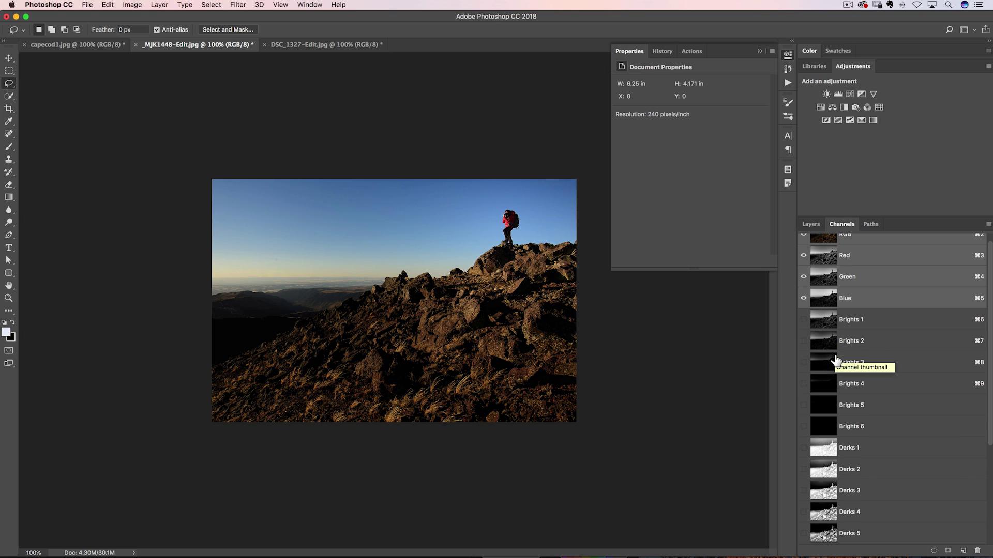
{"action": "left_click", "coordinate": [837, 341]}
{"action": "left_click", "coordinate": [837, 326]}
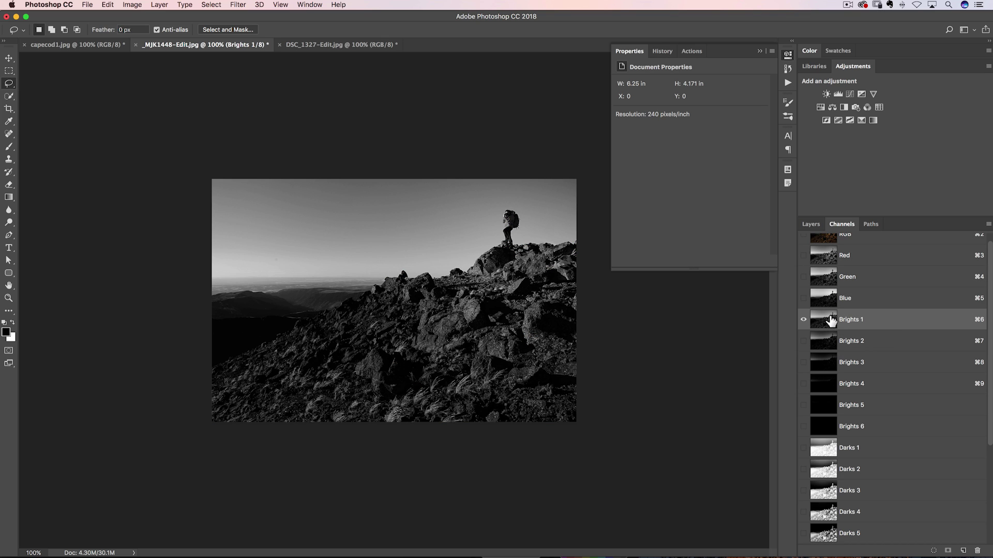
{"action": "left_click", "coordinate": [823, 343]}
{"action": "left_click", "coordinate": [825, 323]}
{"action": "left_click", "coordinate": [825, 343]}
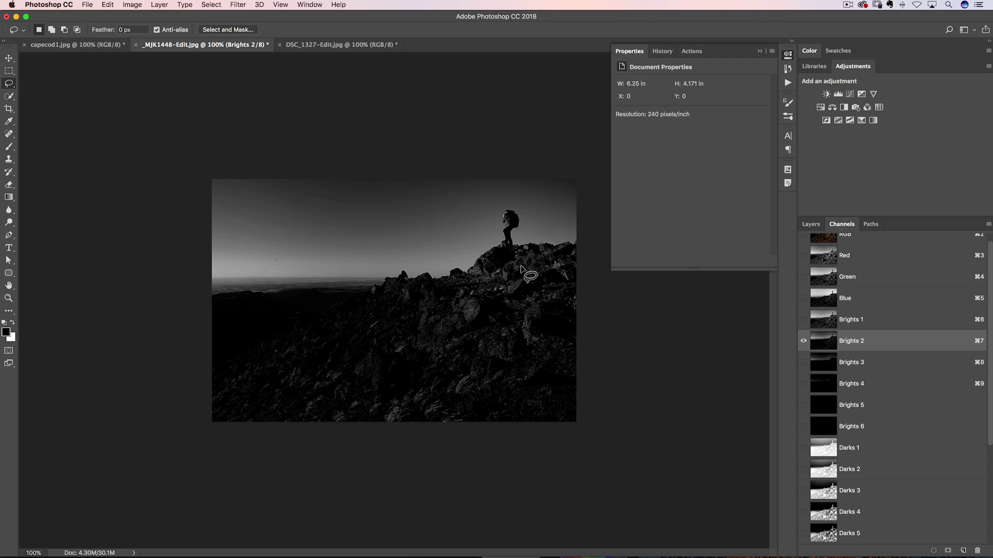
{"action": "left_click", "coordinate": [823, 320]}
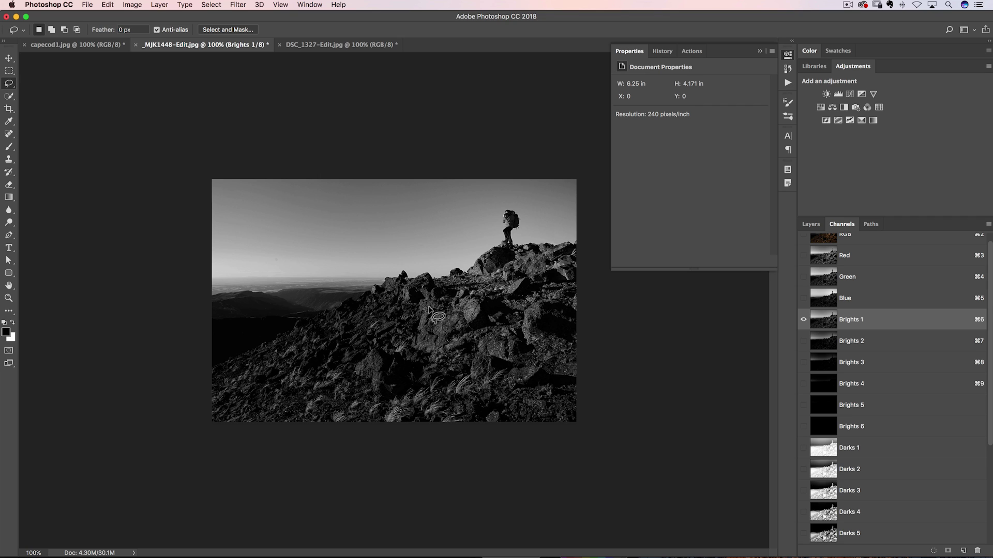
{"action": "left_click", "coordinate": [821, 345]}
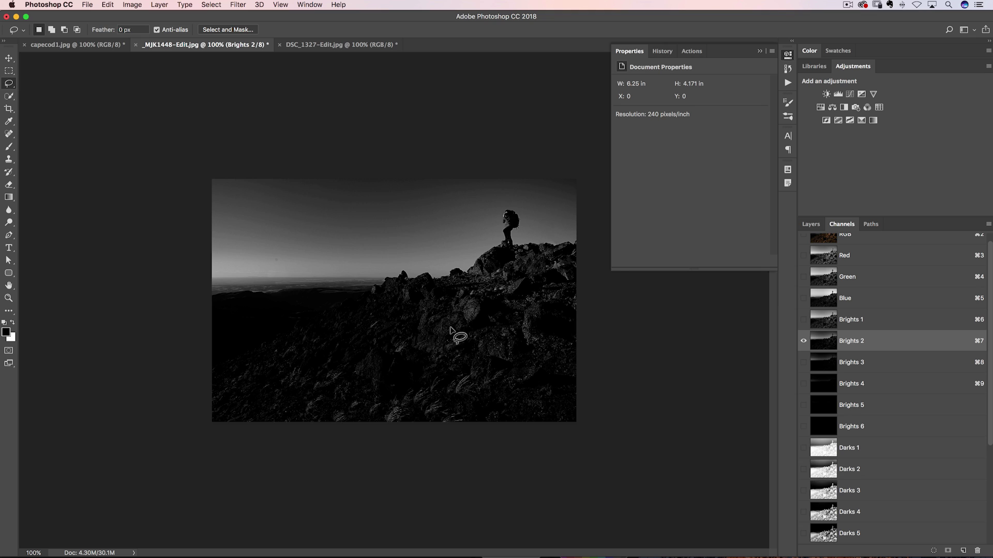
{"action": "left_click", "coordinate": [829, 343], "text": "super"}
{"action": "scroll", "coordinate": [824, 346], "scroll_direction": "up", "scroll_amount": 1}
Step: Return to the RGB composite and the layer list, keeping the Brights 2 selection
{"action": "left_click", "coordinate": [818, 251]}
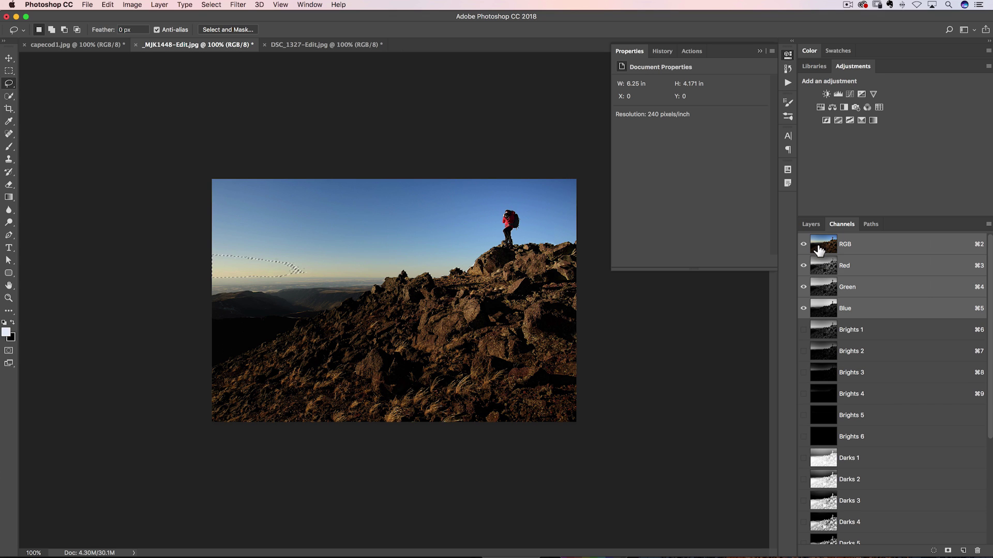
{"action": "left_click", "coordinate": [811, 225]}
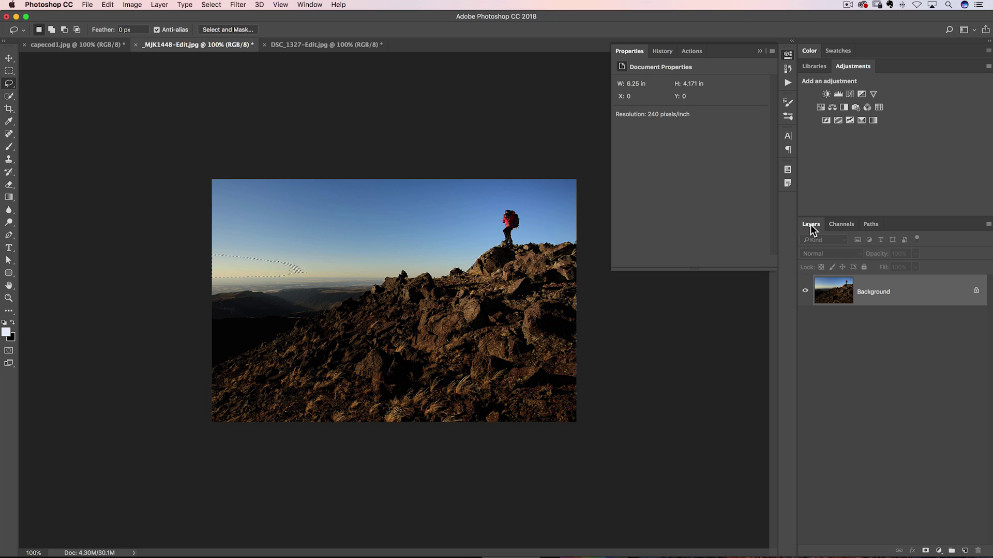
Step: Add a Brights 2-masked Curves layer, adjust its curve point, and view the mask alone
{"action": "left_click", "coordinate": [850, 95]}
{"action": "left_click_drag", "start_coordinate": [703, 164], "coordinate": [670, 150]}
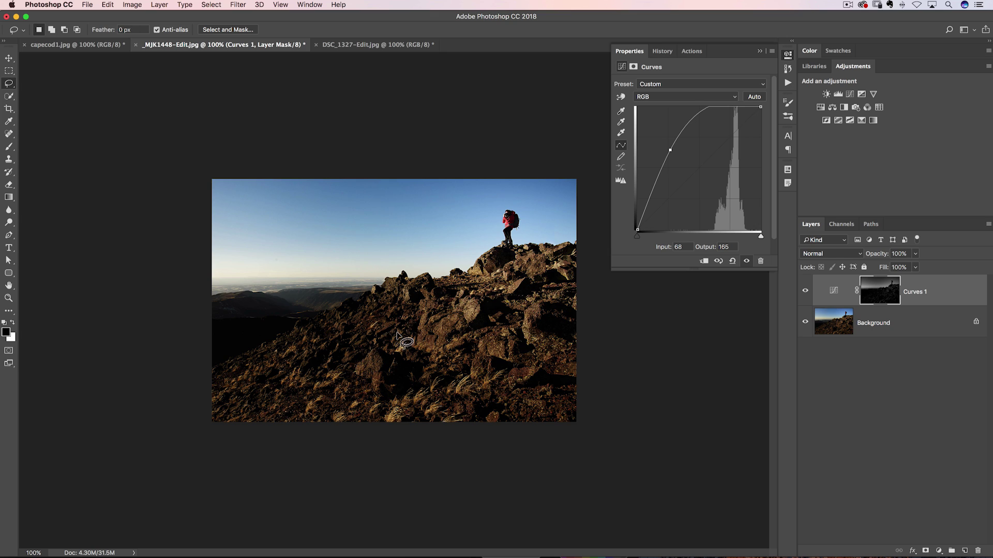
{"action": "left_click_drag", "start_coordinate": [670, 150], "coordinate": [676, 159]}
{"action": "left_click", "coordinate": [759, 50]}
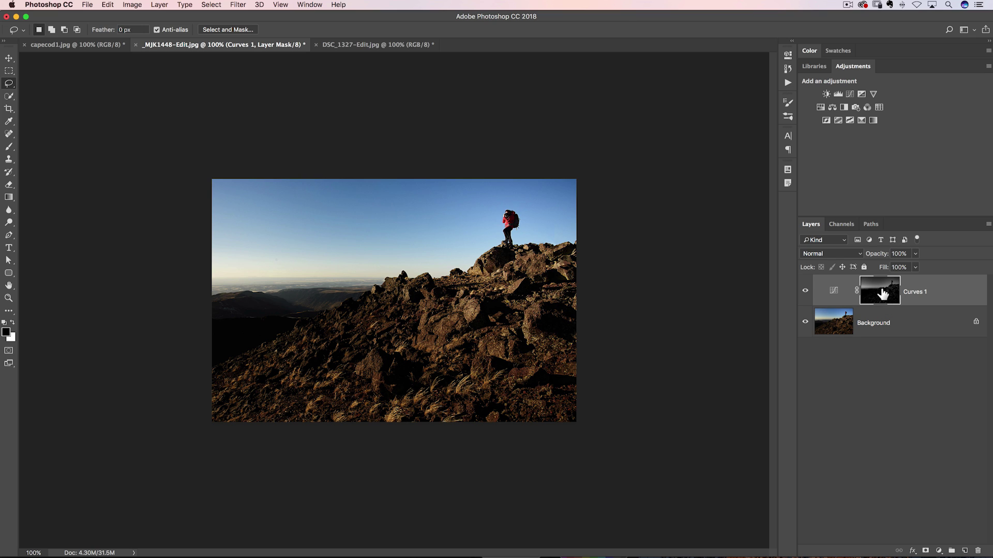
{"action": "left_click", "coordinate": [879, 288], "text": "alt"}
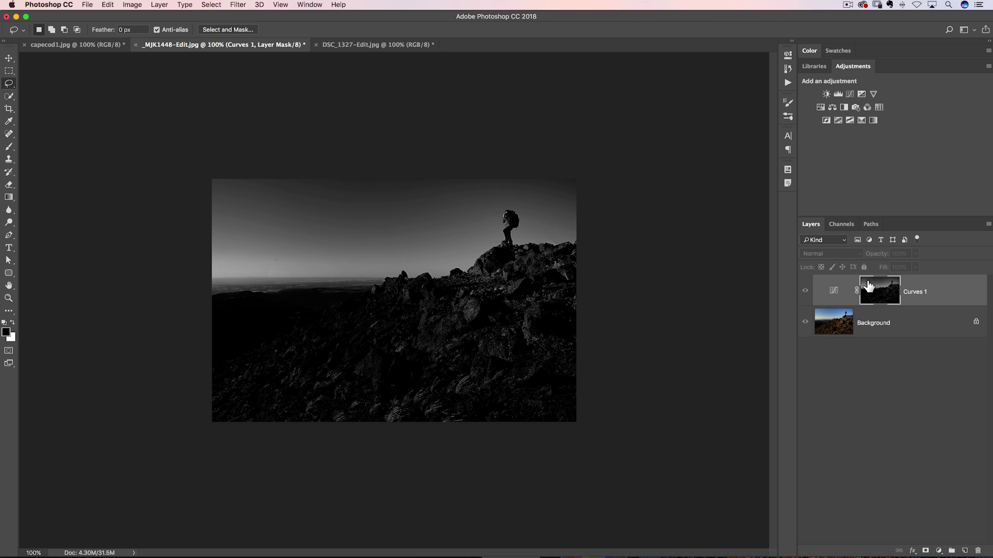
{"action": "left_click", "coordinate": [135, 7]}
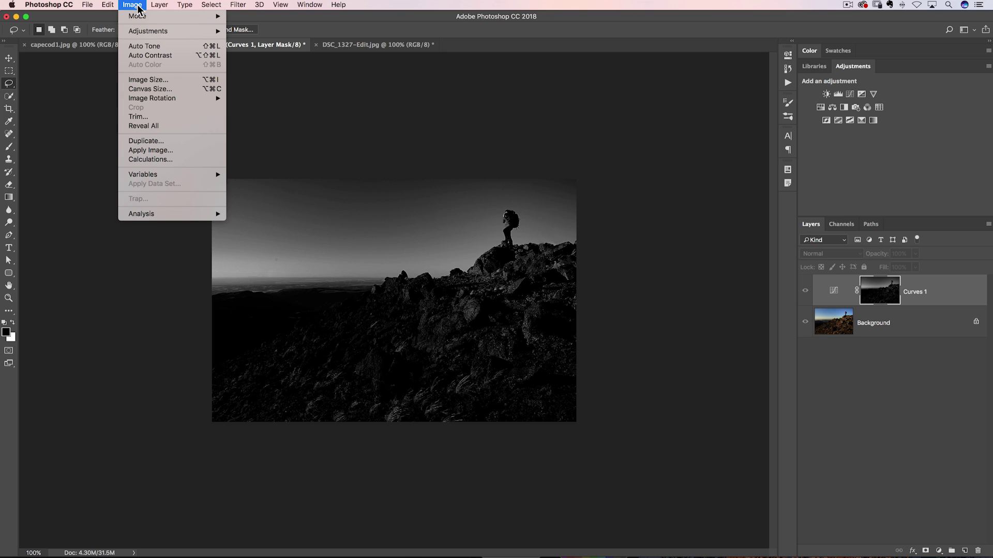
Step: Apply Levels to the Curves 1 mask with input levels 6, 1.00 and 53, whitening the sky
{"action": "mouse_move", "coordinate": [144, 32]}
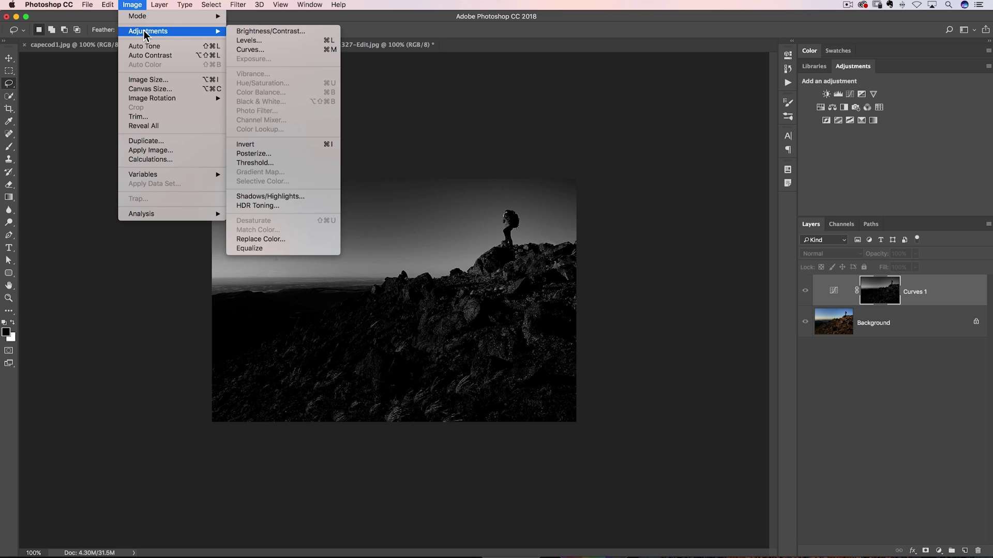
{"action": "left_click", "coordinate": [249, 41]}
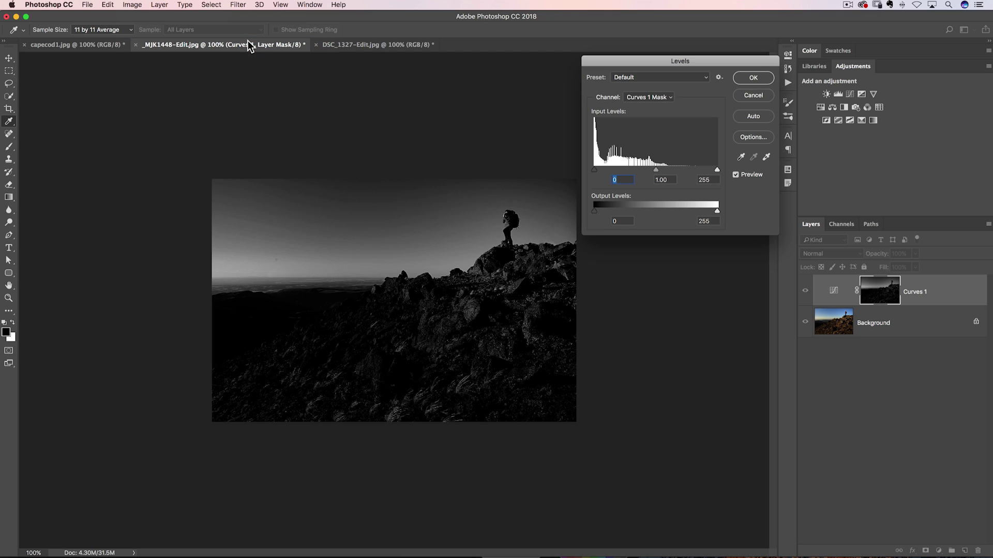
{"action": "left_click_drag", "start_coordinate": [660, 61], "coordinate": [637, 58]}
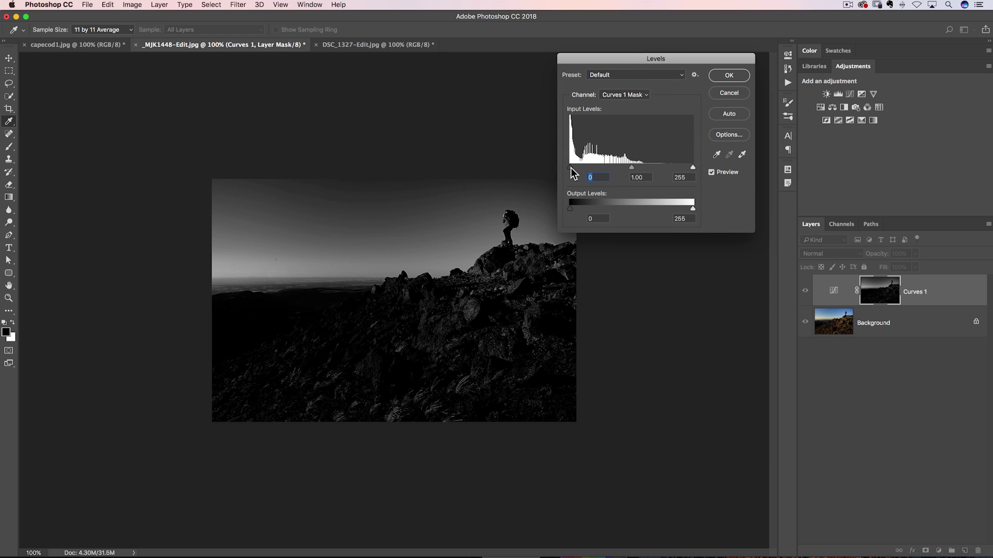
{"action": "left_click_drag", "start_coordinate": [693, 166], "coordinate": [636, 168]}
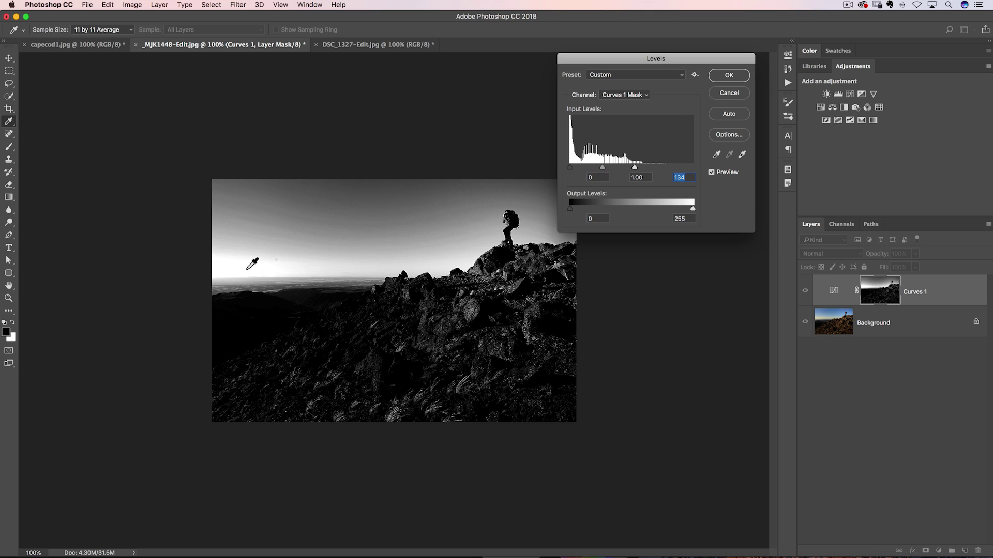
{"action": "left_click_drag", "start_coordinate": [636, 167], "coordinate": [738, 169]}
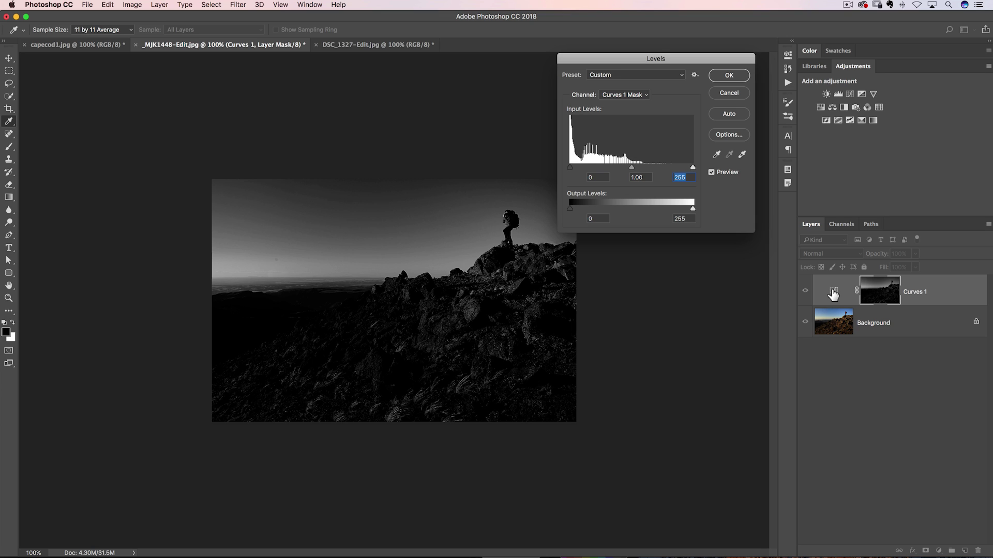
{"action": "left_click_drag", "start_coordinate": [693, 167], "coordinate": [609, 166]}
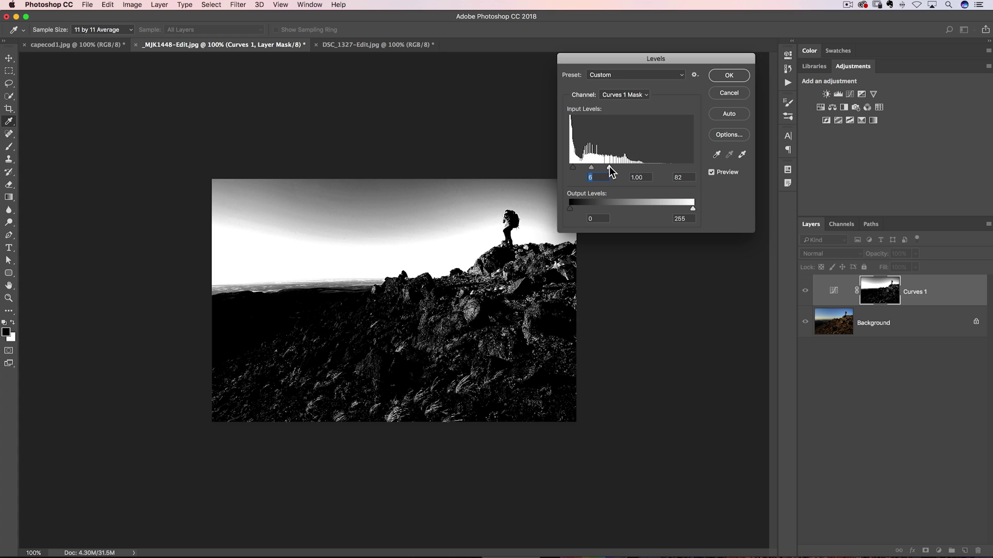
{"action": "left_click_drag", "start_coordinate": [609, 166], "coordinate": [588, 166]}
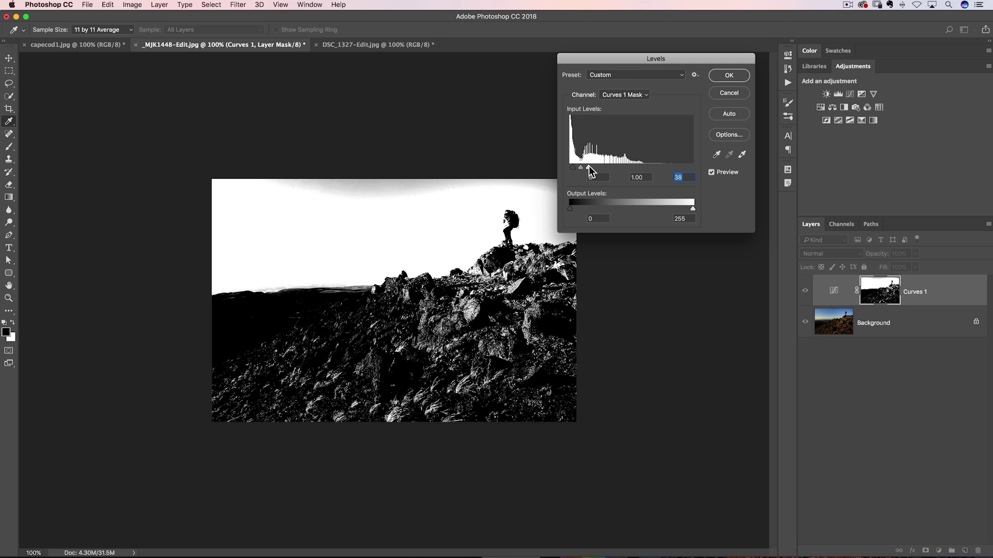
{"action": "left_click_drag", "start_coordinate": [588, 166], "coordinate": [595, 167]}
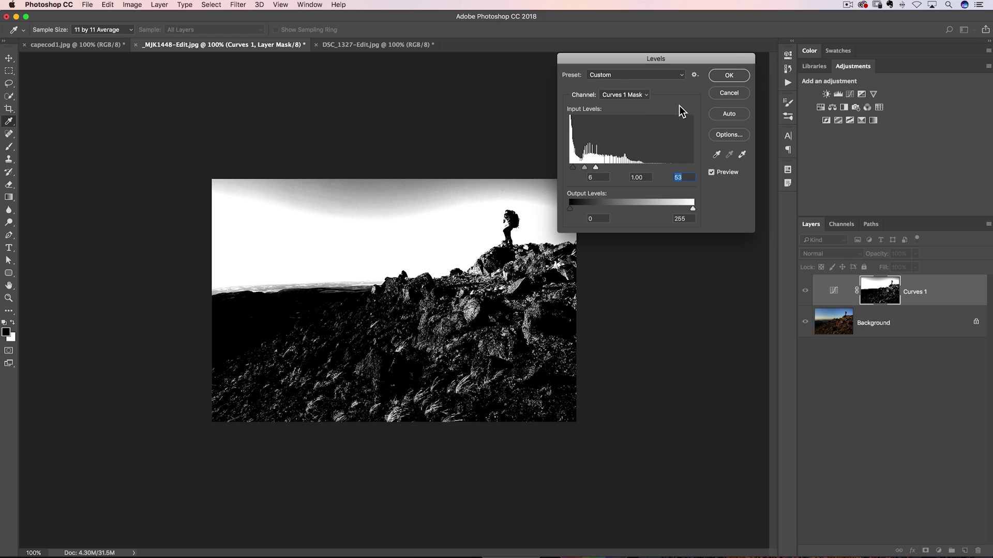
Step: Confirm the mask Levels, pull the Curves 1 curve down, and lasso the upper sky on the mask
{"action": "left_click", "coordinate": [718, 72]}
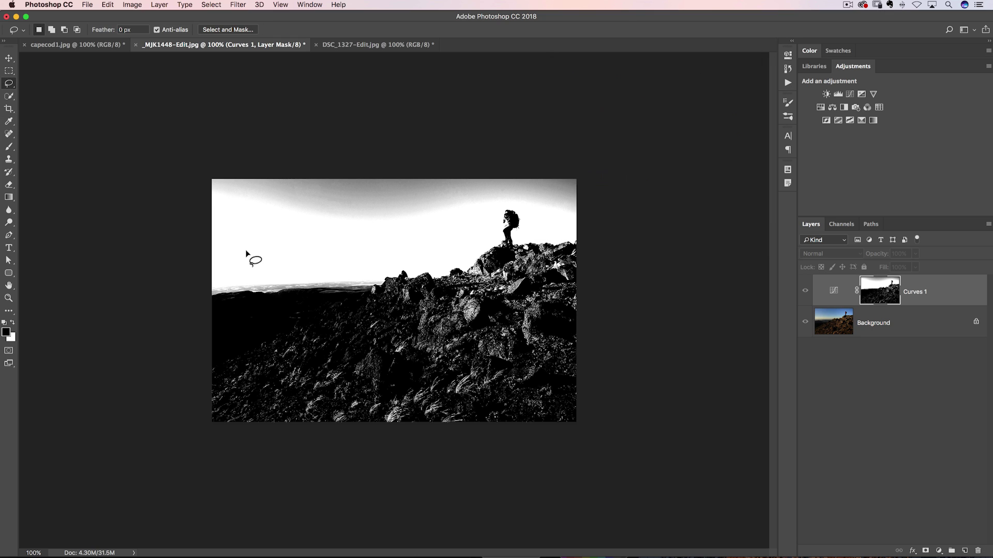
{"action": "double_click", "coordinate": [832, 296]}
{"action": "left_click_drag", "start_coordinate": [675, 154], "coordinate": [686, 162]}
{"action": "left_click_drag", "start_coordinate": [670, 148], "coordinate": [700, 191]}
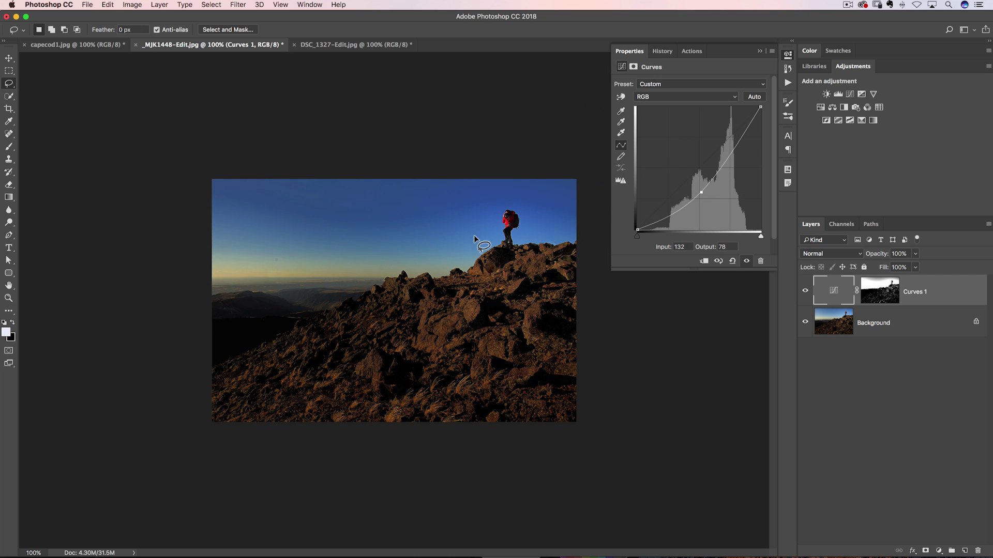
{"action": "left_click", "coordinate": [889, 293], "text": "alt"}
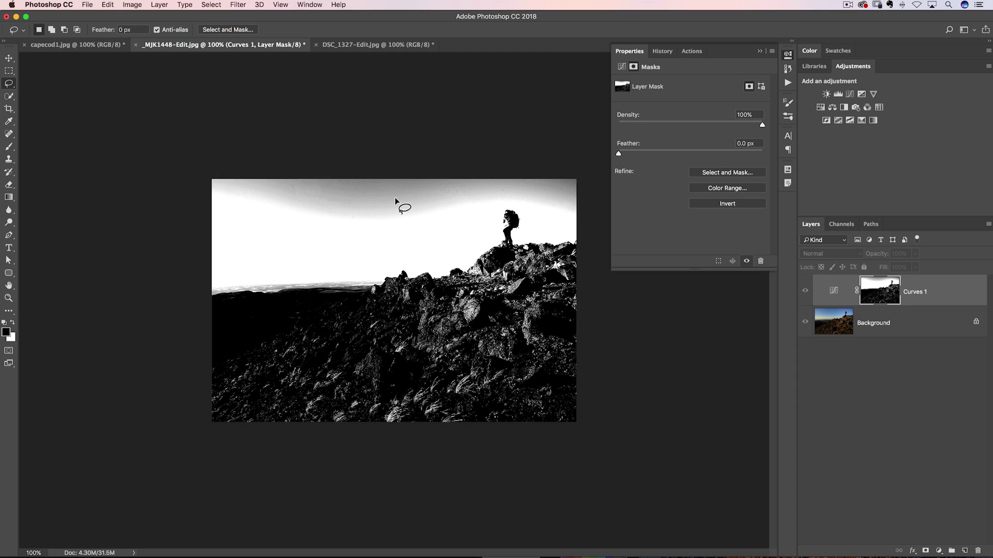
{"action": "mouse_move", "coordinate": [207, 209]}
{"action": "left_mouse_down"}
{"action": "mouse_move", "coordinate": [304, 247]}
{"action": "mouse_move", "coordinate": [408, 230]}
{"action": "mouse_move", "coordinate": [505, 243]}
{"action": "mouse_move", "coordinate": [589, 216]}
{"action": "mouse_move", "coordinate": [590, 188]}
{"action": "mouse_move", "coordinate": [582, 154]}
{"action": "mouse_move", "coordinate": [561, 139]}
{"action": "mouse_move", "coordinate": [162, 124]}
{"action": "mouse_move", "coordinate": [144, 160]}
{"action": "mouse_move", "coordinate": [152, 242]}
{"action": "left_mouse_up"}
Step: Fill the sky selection on the mask with White and deselect
{"action": "left_click", "coordinate": [108, 5]}
{"action": "left_click", "coordinate": [121, 160]}
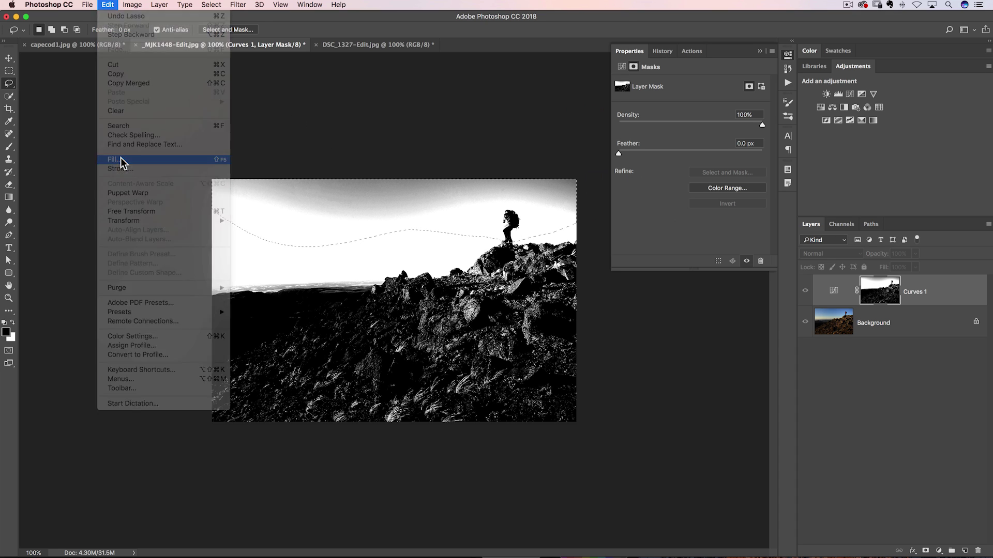
{"action": "left_click", "coordinate": [310, 114]}
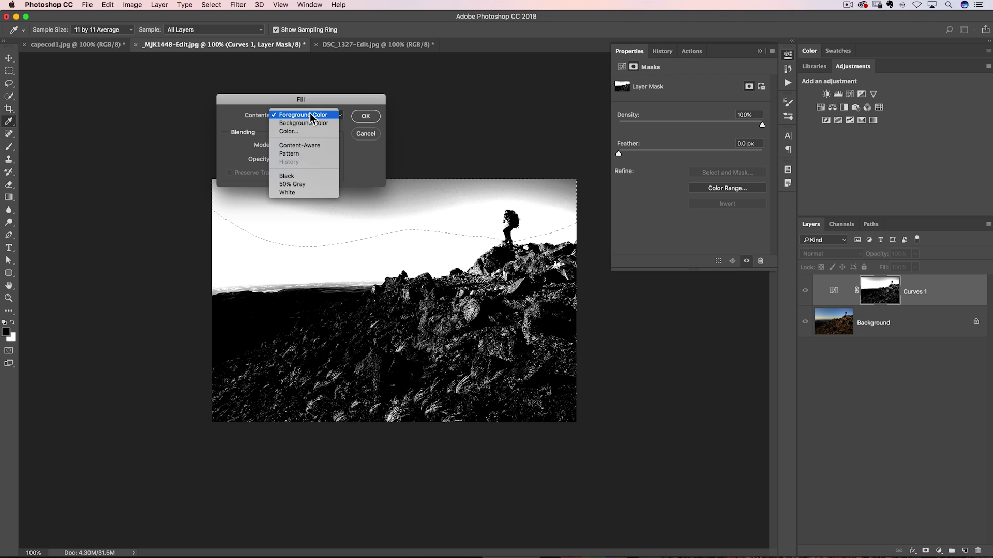
{"action": "left_click", "coordinate": [300, 190]}
{"action": "left_click", "coordinate": [366, 114]}
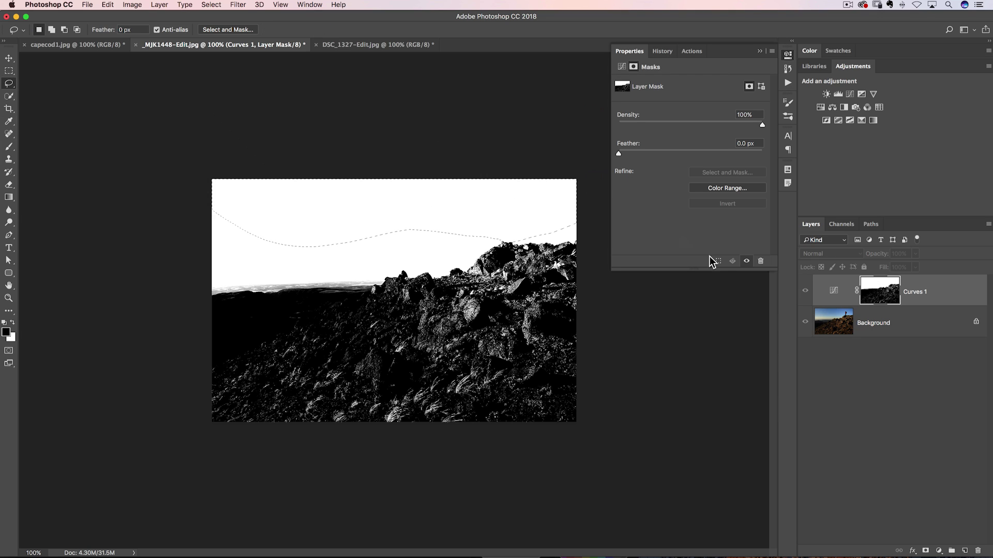
{"action": "key", "text": "super+d"}
Step: Lasso the rocky foreground below the horizon, fill it with Black, and deselect
{"action": "mouse_move", "coordinate": [216, 305]}
{"action": "left_mouse_down"}
{"action": "mouse_move", "coordinate": [329, 302]}
{"action": "mouse_move", "coordinate": [423, 280]}
{"action": "mouse_move", "coordinate": [458, 293]}
{"action": "mouse_move", "coordinate": [514, 253]}
{"action": "mouse_move", "coordinate": [583, 255]}
{"action": "mouse_move", "coordinate": [576, 243]}
{"action": "mouse_move", "coordinate": [588, 338]}
{"action": "mouse_move", "coordinate": [576, 442]}
{"action": "mouse_move", "coordinate": [300, 457]}
{"action": "mouse_move", "coordinate": [172, 445]}
{"action": "mouse_move", "coordinate": [188, 313]}
{"action": "mouse_move", "coordinate": [201, 301]}
{"action": "mouse_move", "coordinate": [248, 309]}
{"action": "left_mouse_up"}
{"action": "left_click", "coordinate": [108, 5]}
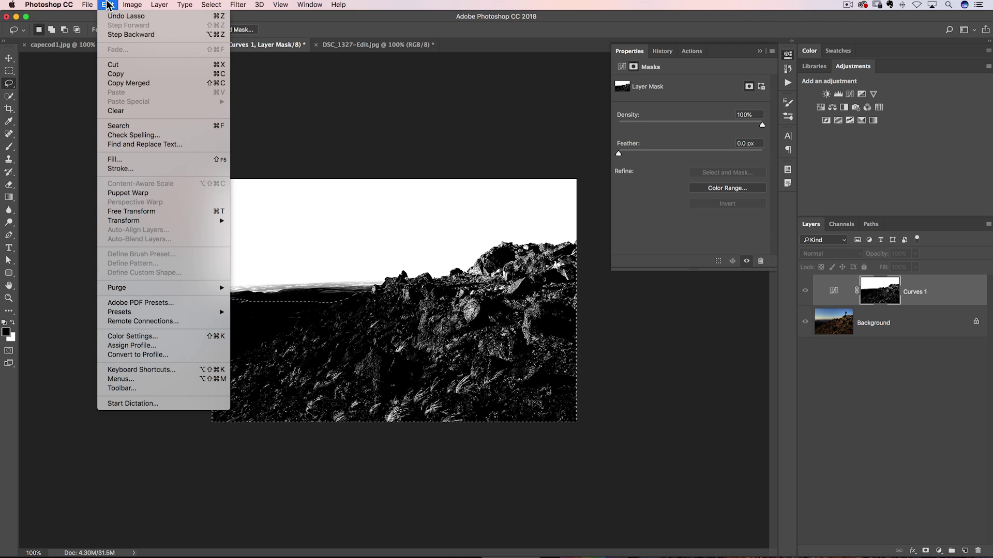
{"action": "left_click", "coordinate": [128, 161]}
{"action": "left_click", "coordinate": [309, 112]}
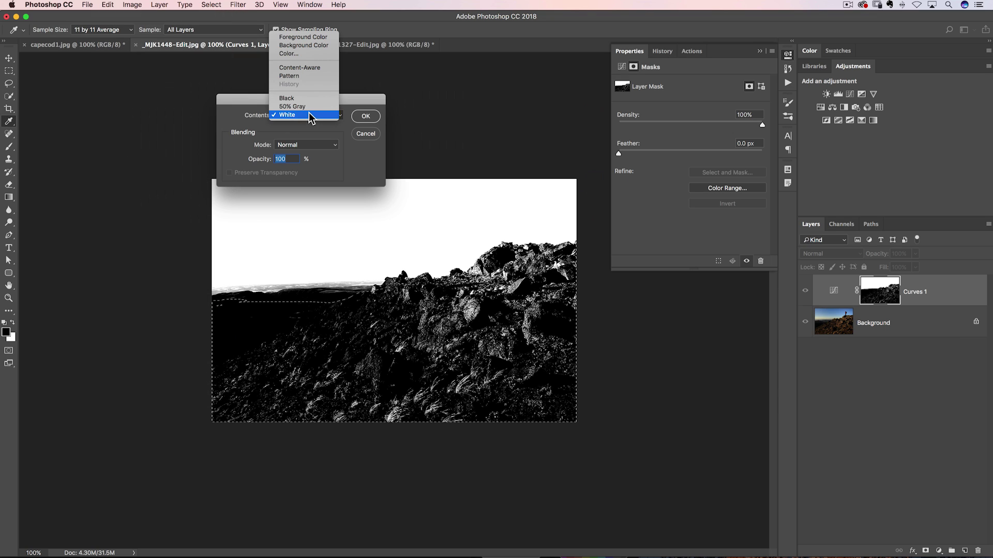
{"action": "left_click", "coordinate": [308, 100]}
{"action": "left_click", "coordinate": [373, 115]}
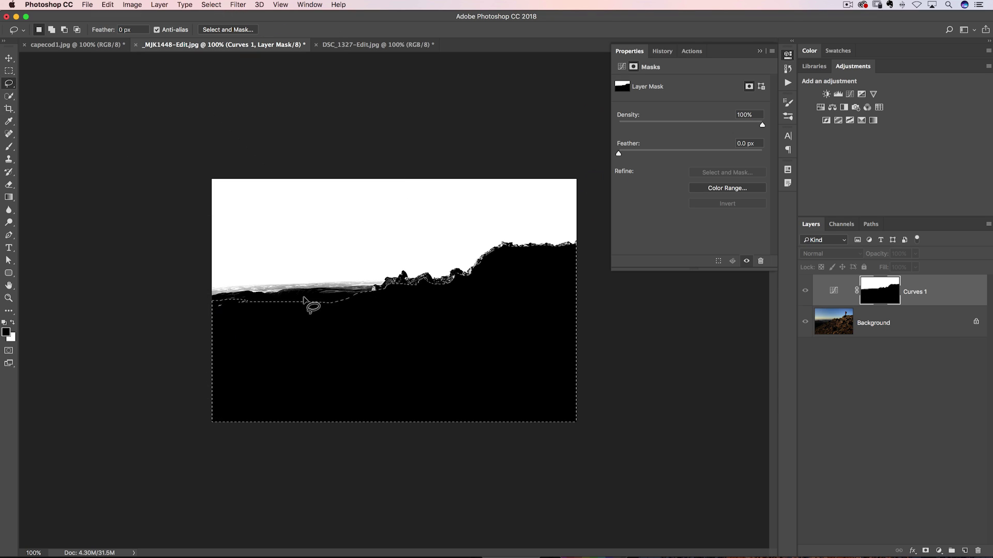
{"action": "left_click", "coordinate": [394, 388]}
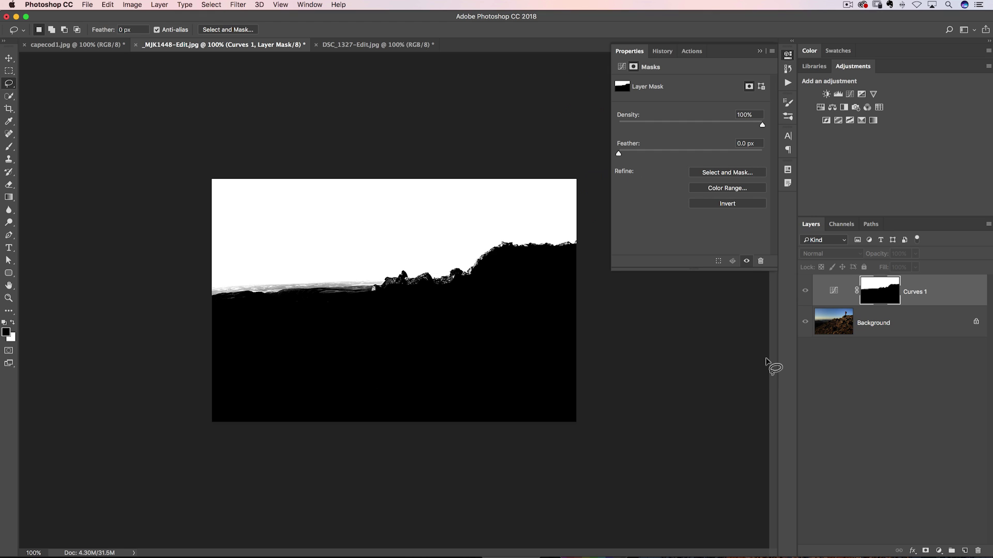
Step: Nudge the Curves 1 curve point down so it darkens only the masked sky, checking the mask in between
{"action": "left_click", "coordinate": [833, 290]}
{"action": "mouse_move", "coordinate": [699, 190]}
{"action": "left_mouse_down"}
{"action": "mouse_move", "coordinate": [700, 177]}
{"action": "mouse_move", "coordinate": [701, 200]}
{"action": "mouse_move", "coordinate": [699, 174]}
{"action": "mouse_move", "coordinate": [701, 199]}
{"action": "mouse_move", "coordinate": [693, 181]}
{"action": "left_mouse_up"}
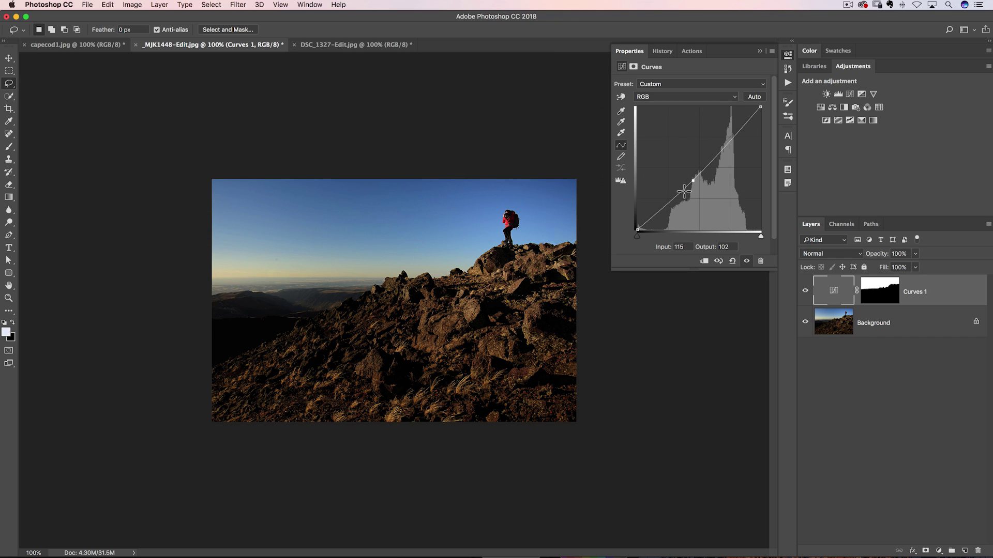
{"action": "left_click_drag", "start_coordinate": [688, 180], "coordinate": [692, 185]}
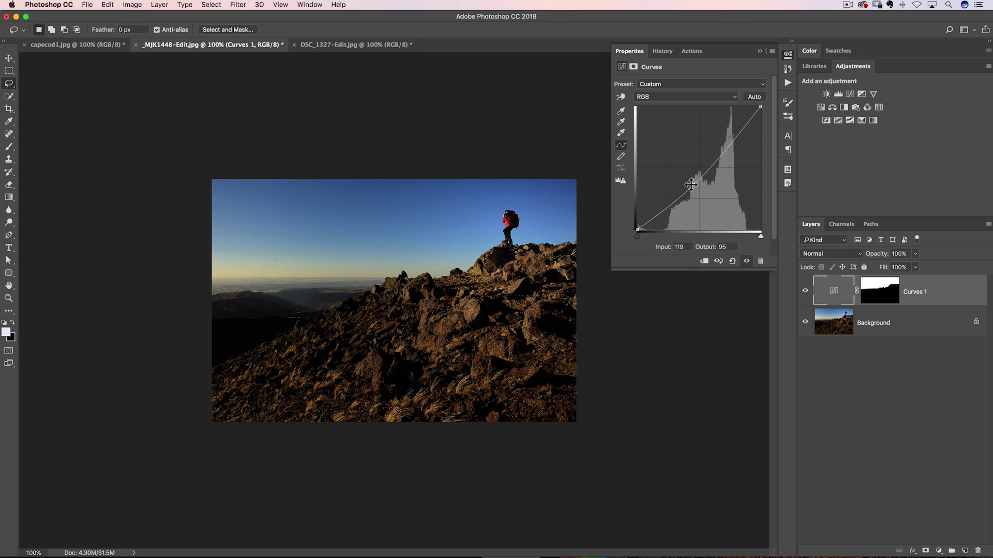
{"action": "left_click", "coordinate": [759, 51]}
{"action": "left_click", "coordinate": [883, 283], "text": "alt"}
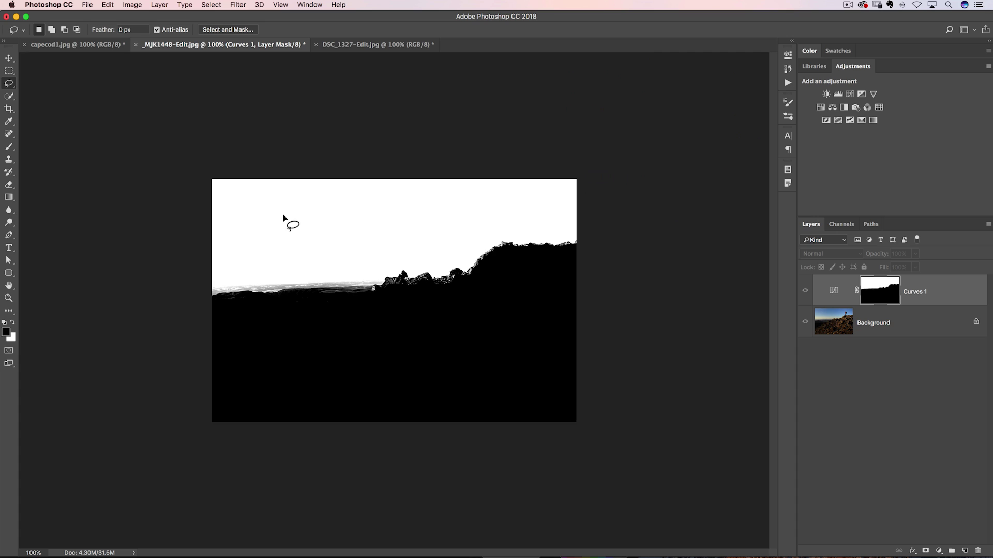
{"action": "double_click", "coordinate": [838, 293]}
{"action": "left_click_drag", "start_coordinate": [699, 186], "coordinate": [696, 179]}
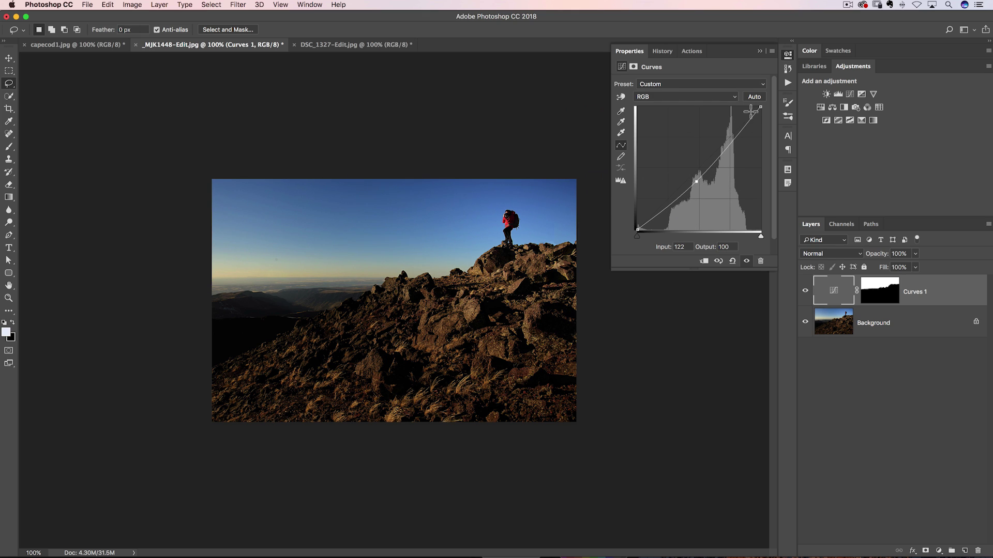
{"action": "left_click", "coordinate": [760, 51]}
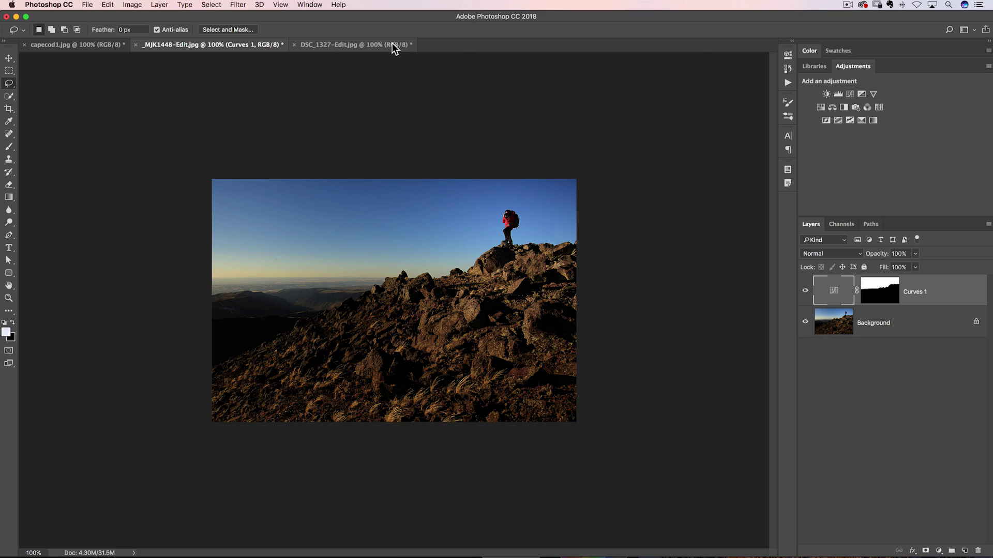
Step: On the DSC_1327 photo, compare the Darks 3 and Darks 4 luminosity channels at 200%
{"action": "left_click", "coordinate": [366, 44]}
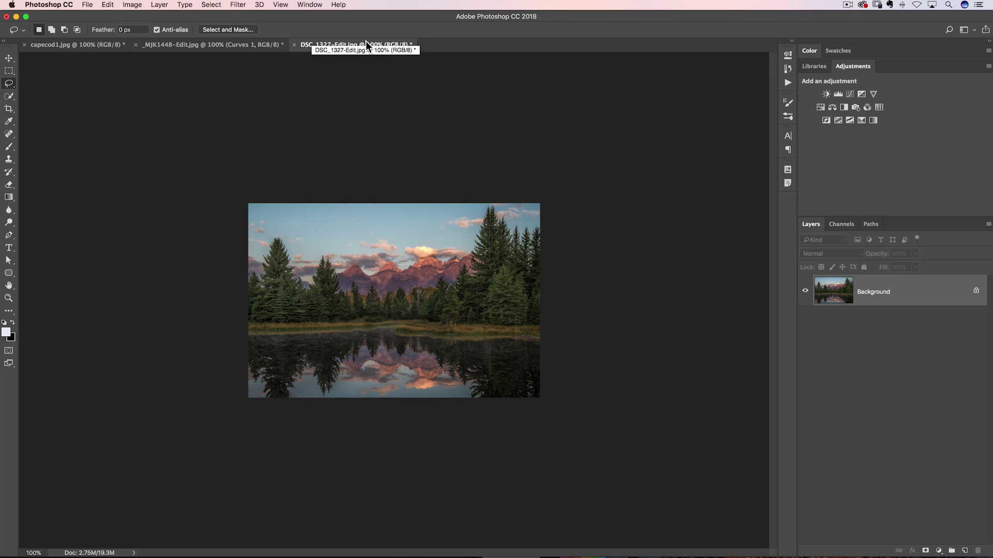
{"action": "key", "text": "b"}
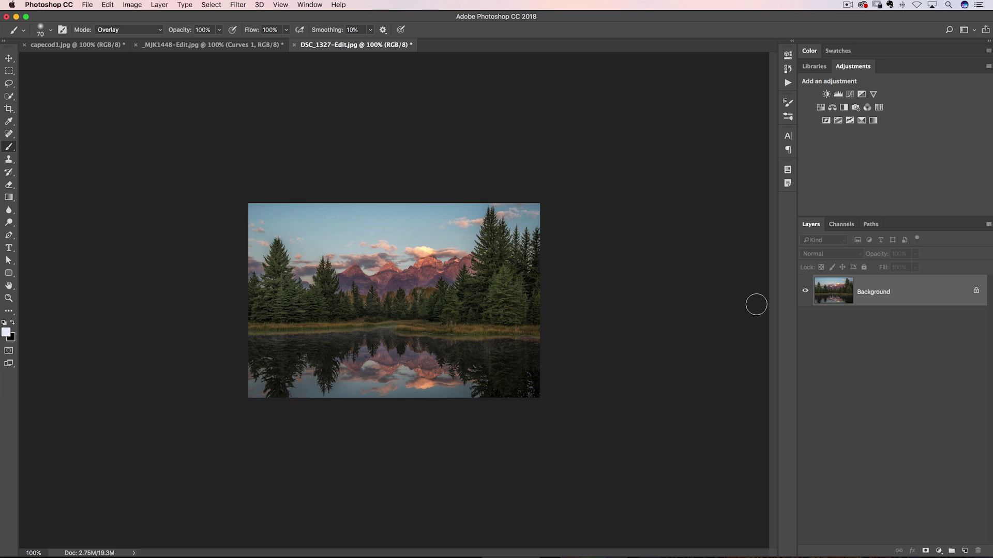
{"action": "left_click", "coordinate": [842, 225]}
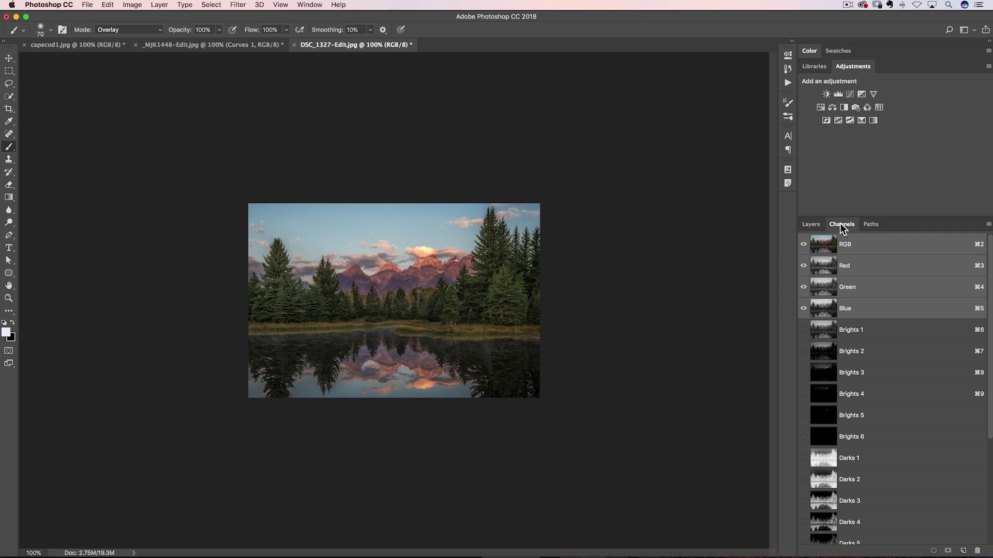
{"action": "scroll", "coordinate": [855, 396], "scroll_direction": "down", "scroll_amount": 5}
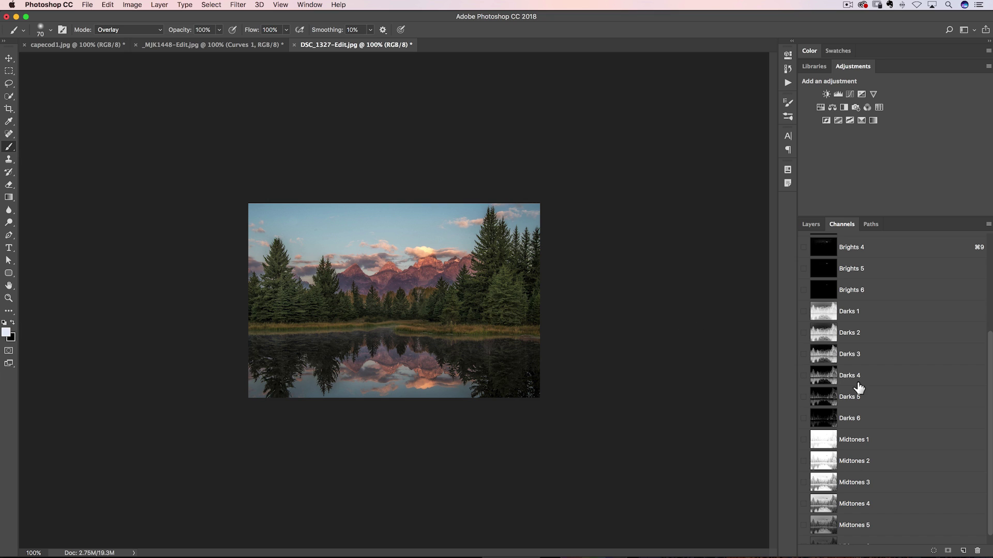
{"action": "scroll", "coordinate": [859, 387], "scroll_direction": "down", "scroll_amount": 1}
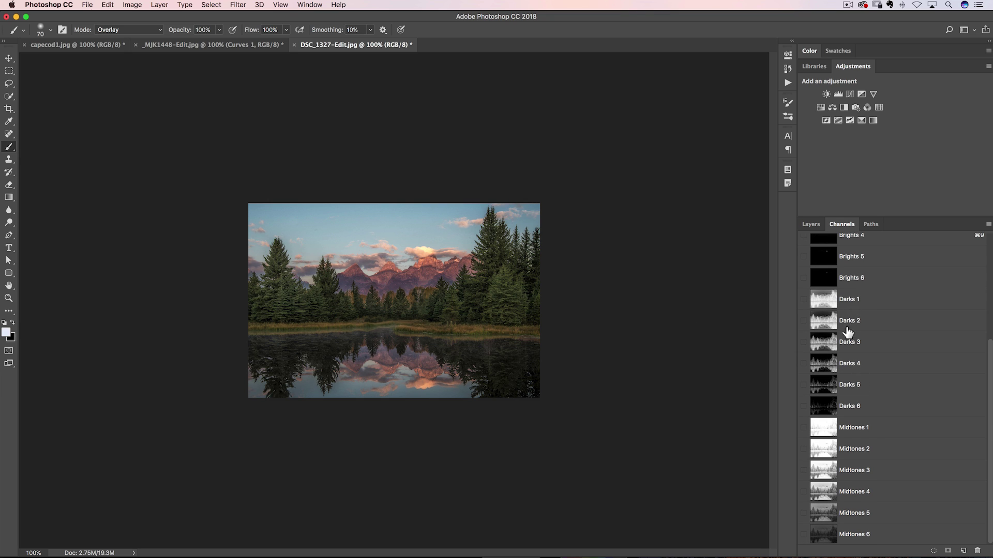
{"action": "left_click", "coordinate": [829, 344]}
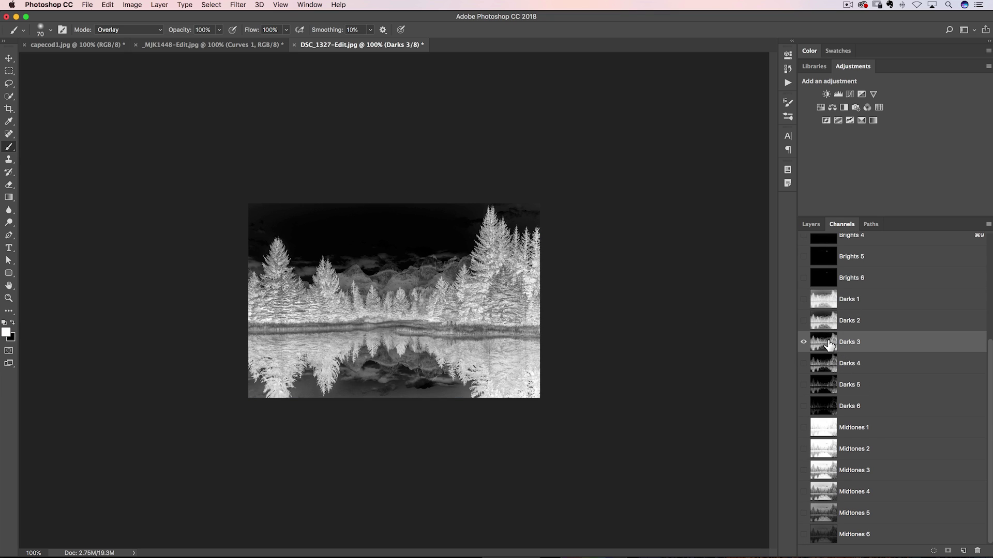
{"action": "key", "text": "super+plus"}
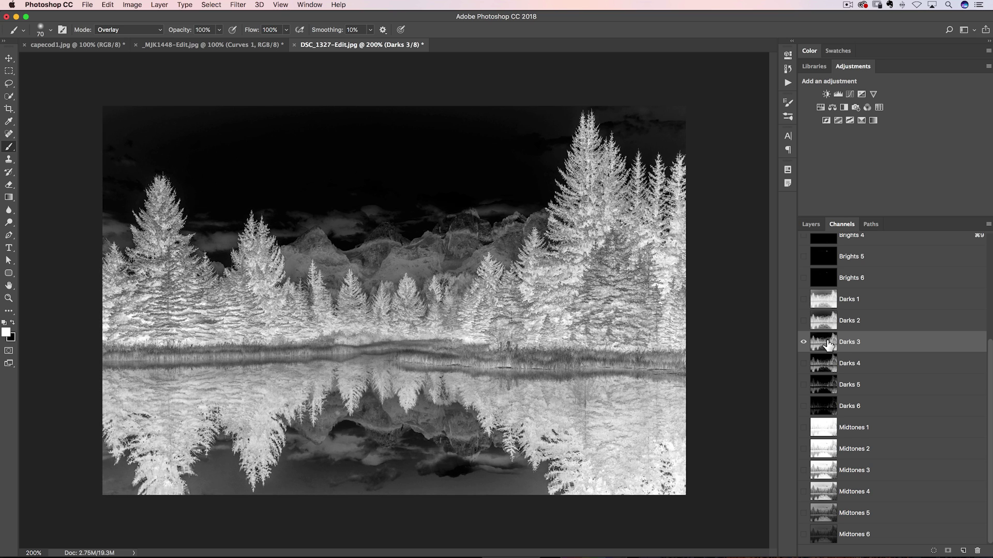
{"action": "left_click", "coordinate": [825, 365]}
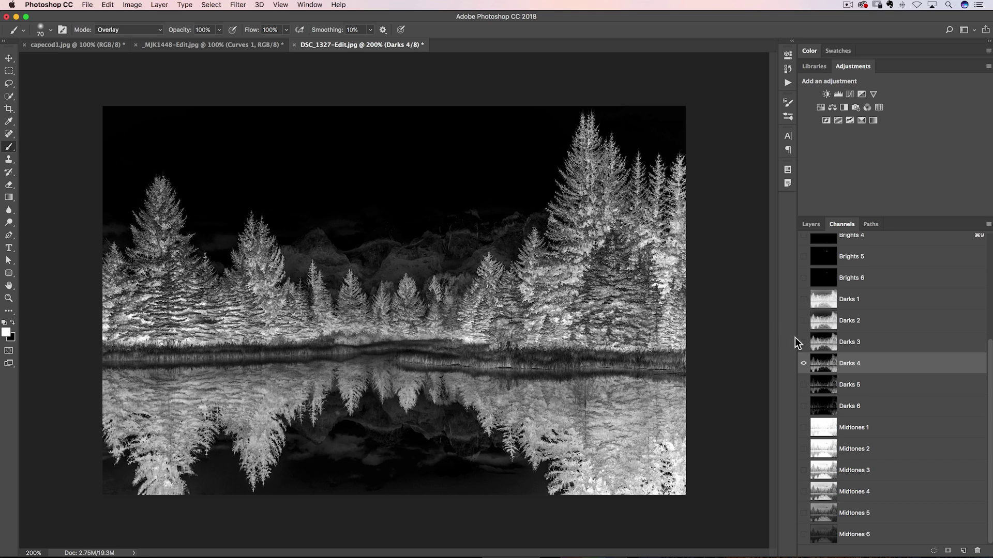
{"action": "left_click", "coordinate": [825, 346]}
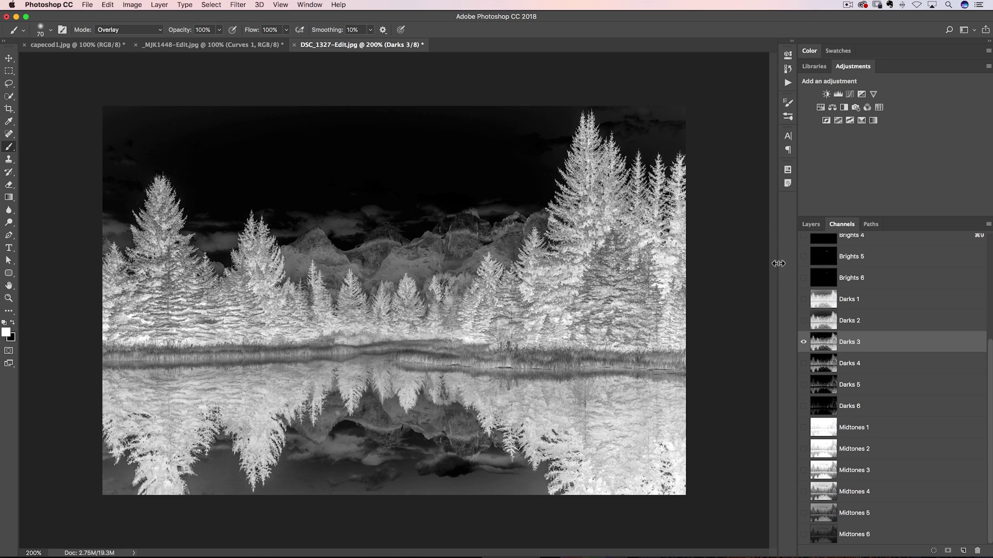
Step: Load Darks 3 as a selection, then return to the RGB composite and the layers list
{"action": "left_click", "coordinate": [823, 344], "text": "super"}
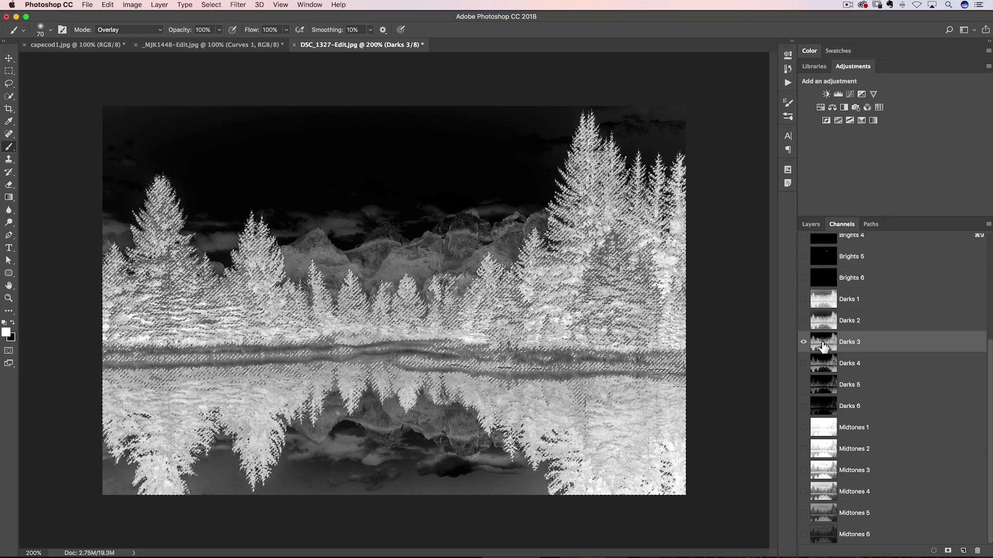
{"action": "scroll", "coordinate": [823, 345], "scroll_direction": "up", "scroll_amount": 5}
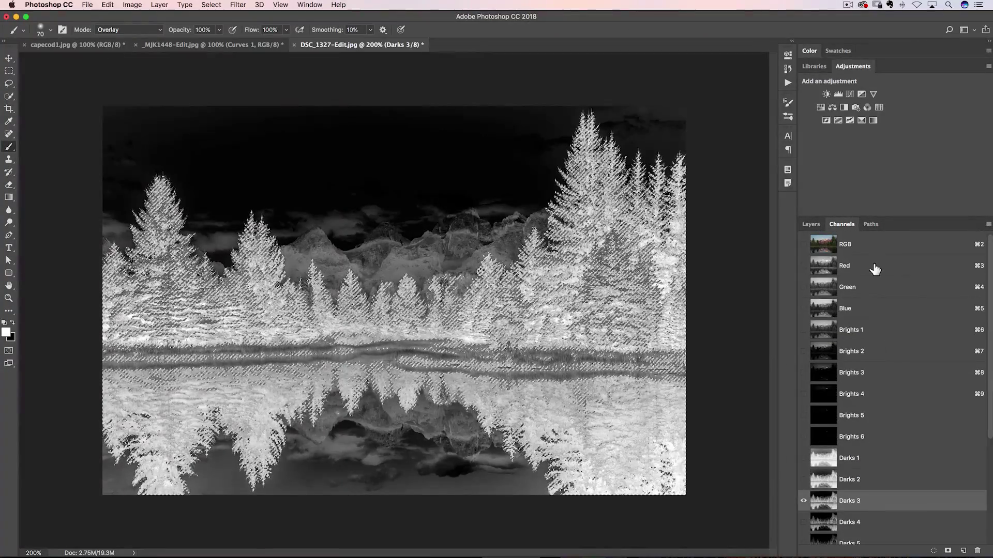
{"action": "left_click", "coordinate": [824, 247]}
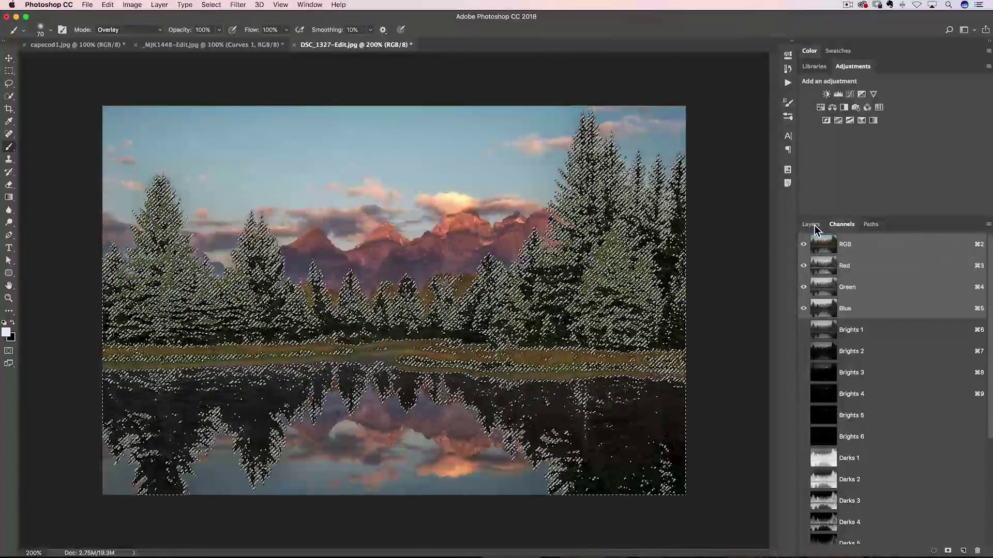
{"action": "left_click", "coordinate": [811, 225]}
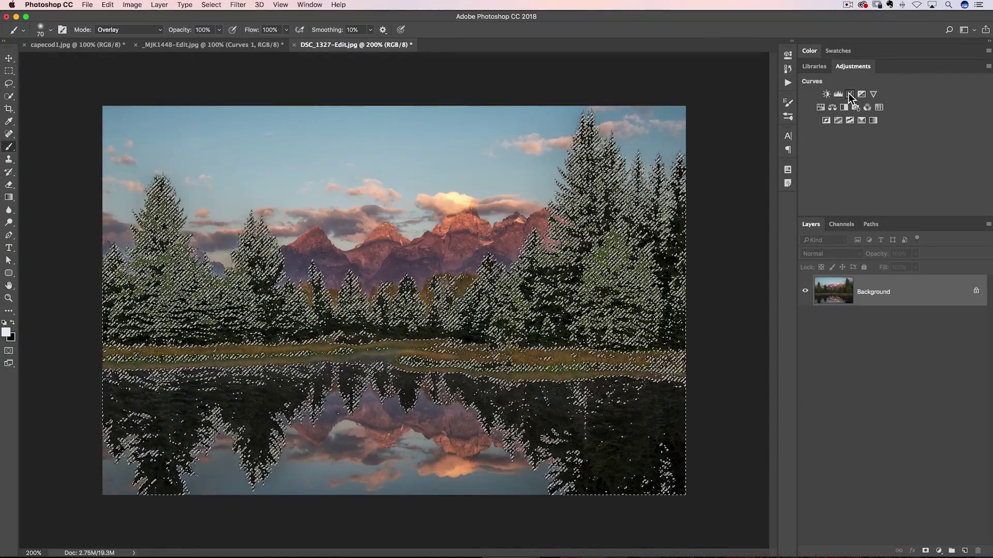
Step: Add a Darks 3-masked Curves layer with its point raised to input 110, output 172, zoomed on the trees
{"action": "left_click", "coordinate": [849, 93]}
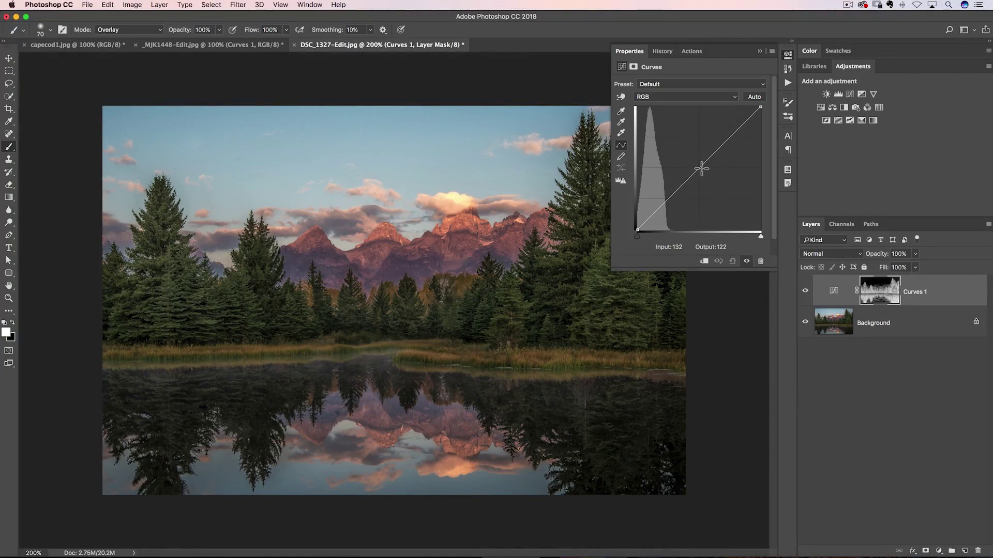
{"action": "left_click_drag", "start_coordinate": [701, 168], "coordinate": [685, 144]}
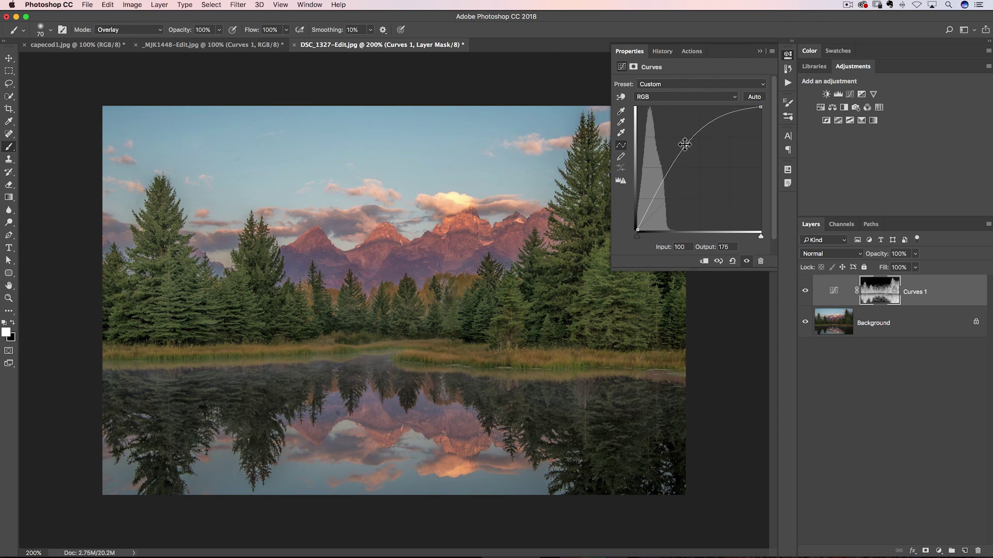
{"action": "scroll", "coordinate": [551, 128], "scroll_direction": "up", "scroll_amount": 2}
{"action": "mouse_move", "coordinate": [554, 129]}
{"action": "left_mouse_down"}
{"action": "mouse_move", "coordinate": [279, 186]}
{"action": "mouse_move", "coordinate": [364, 212]}
{"action": "mouse_move", "coordinate": [339, 199]}
{"action": "left_mouse_up"}
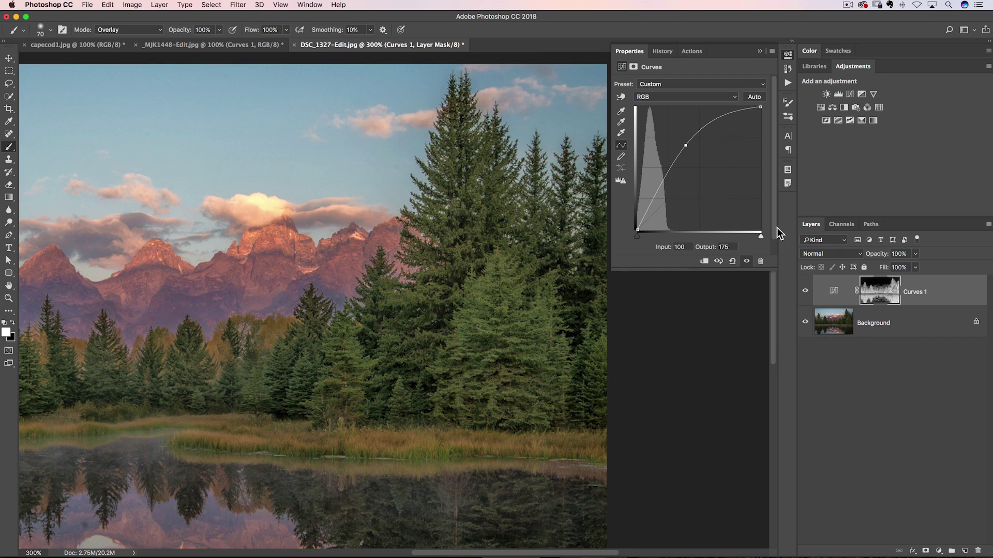
{"action": "left_click_drag", "start_coordinate": [685, 145], "coordinate": [684, 145]}
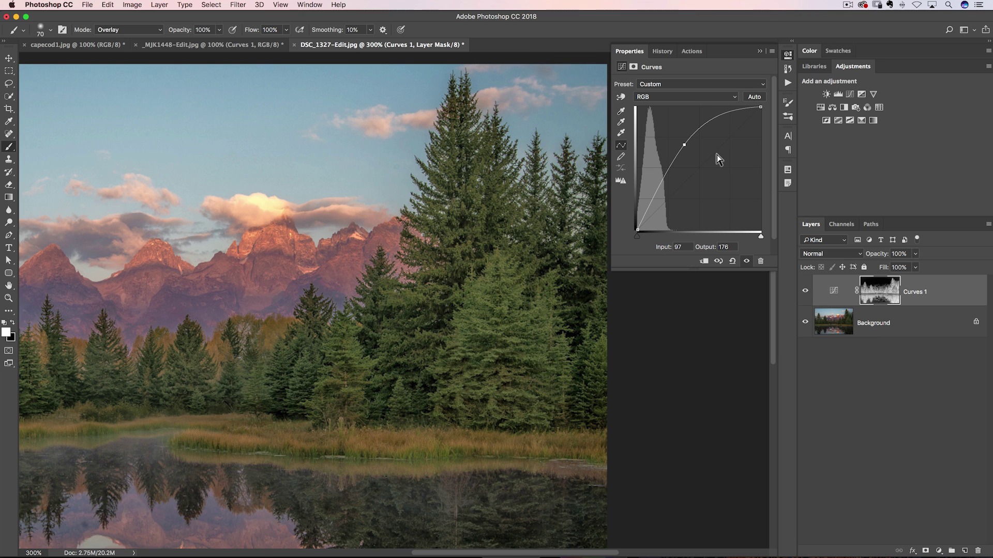
{"action": "left_click_drag", "start_coordinate": [739, 110], "coordinate": [739, 228]}
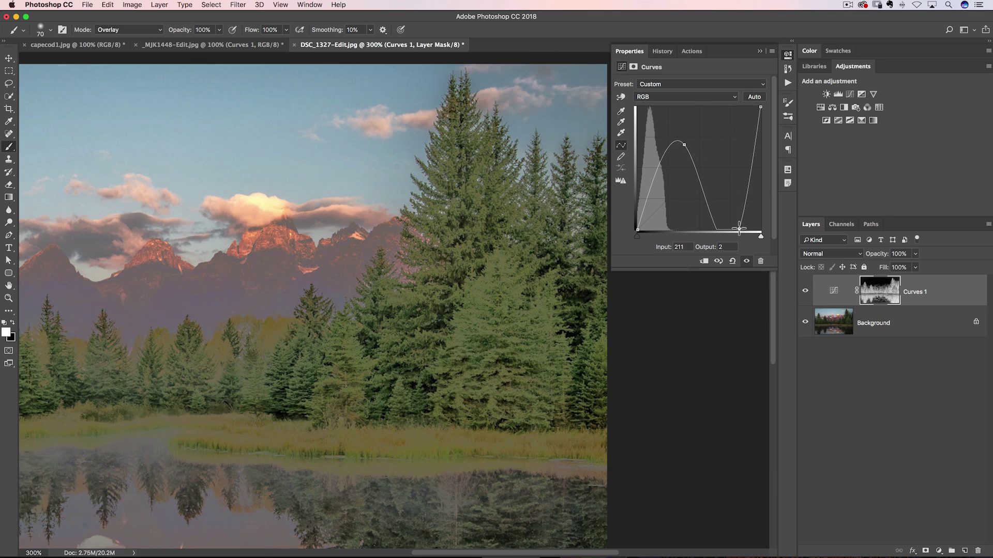
{"action": "key", "text": "super+z"}
{"action": "left_click_drag", "start_coordinate": [685, 144], "coordinate": [692, 147]}
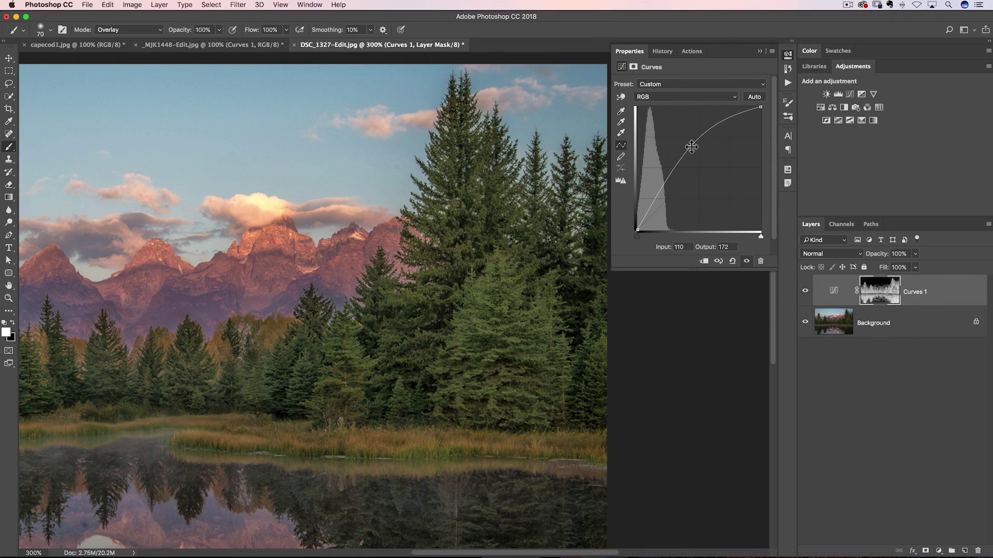
Step: Display the Curves 1 mask on its own and set the Brush tool to Overlay mode
{"action": "left_click", "coordinate": [881, 295], "text": "alt"}
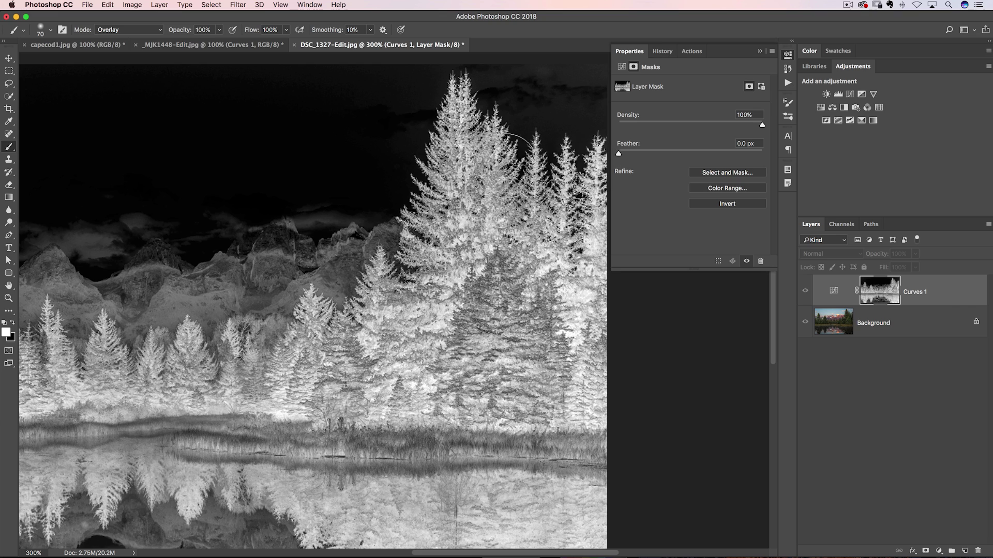
{"action": "key", "text": "v"}
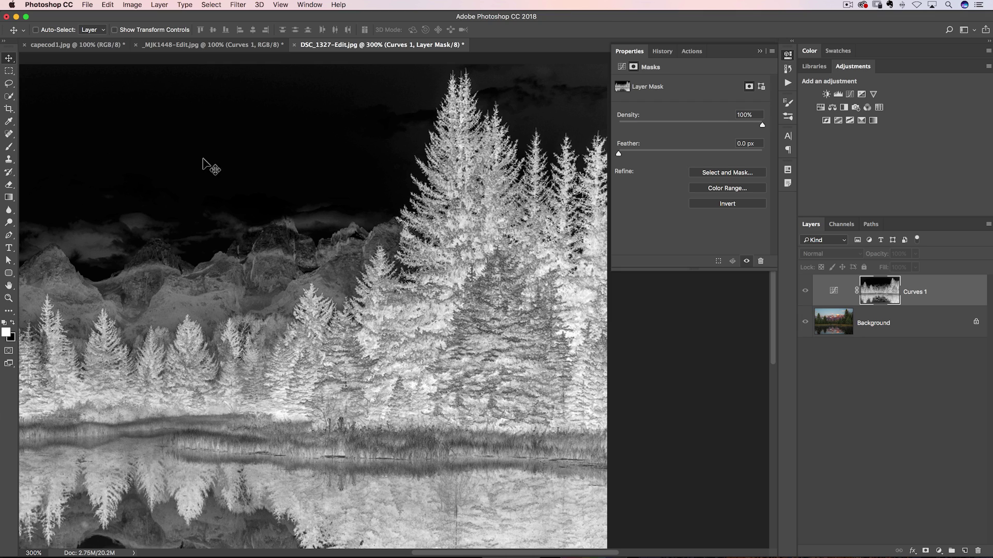
{"action": "key", "text": "b"}
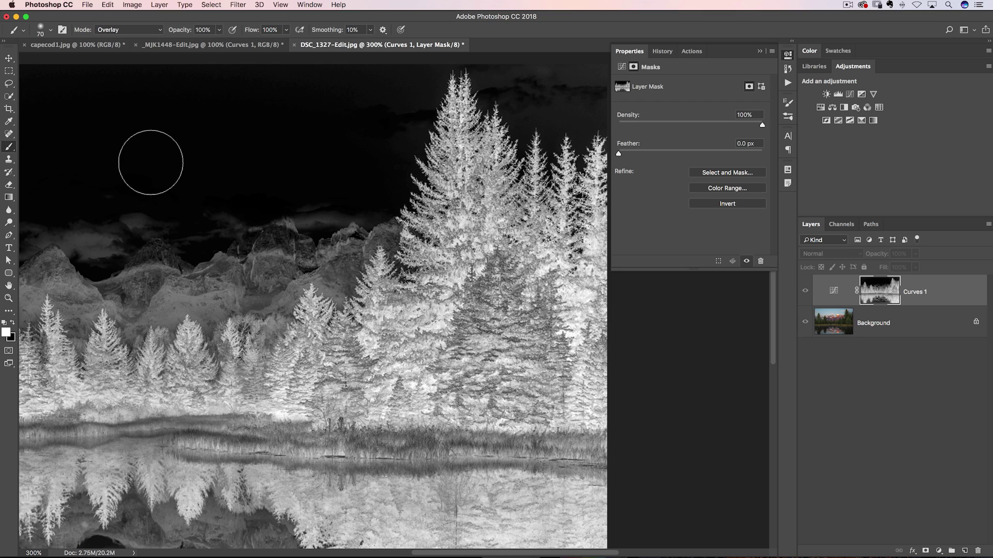
{"action": "right_click", "coordinate": [9, 146]}
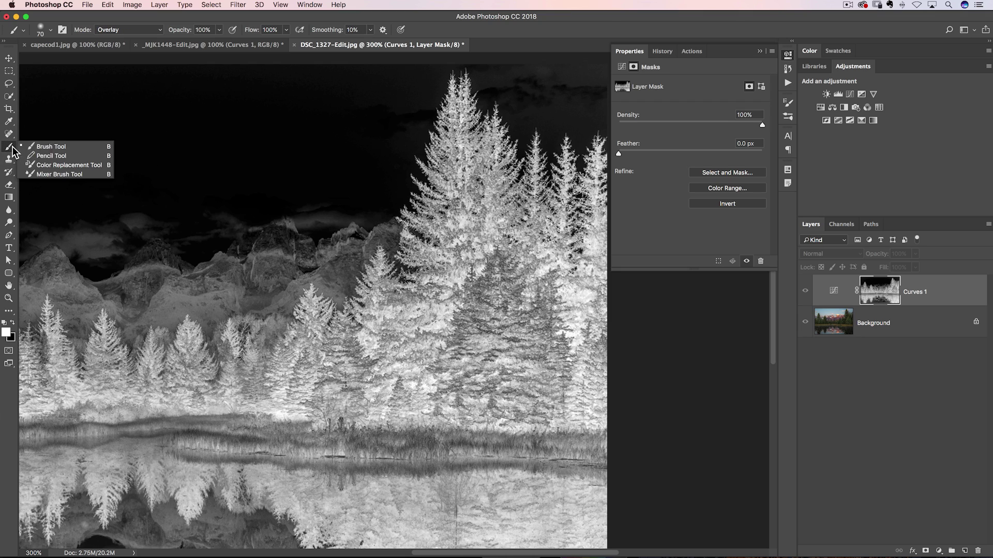
{"action": "left_click", "coordinate": [44, 147]}
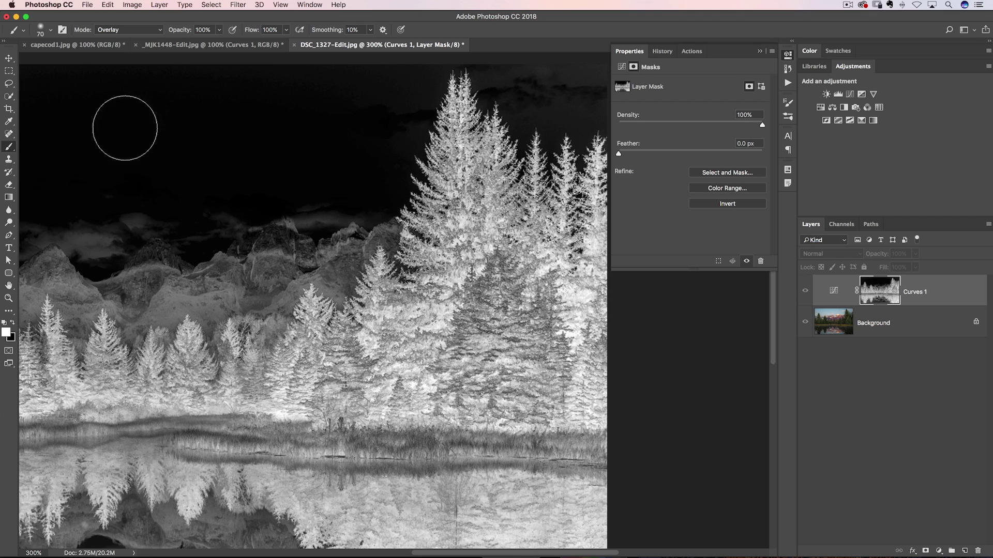
{"action": "left_click", "coordinate": [125, 30]}
{"action": "scroll", "coordinate": [119, 21], "scroll_direction": "up", "scroll_amount": 5}
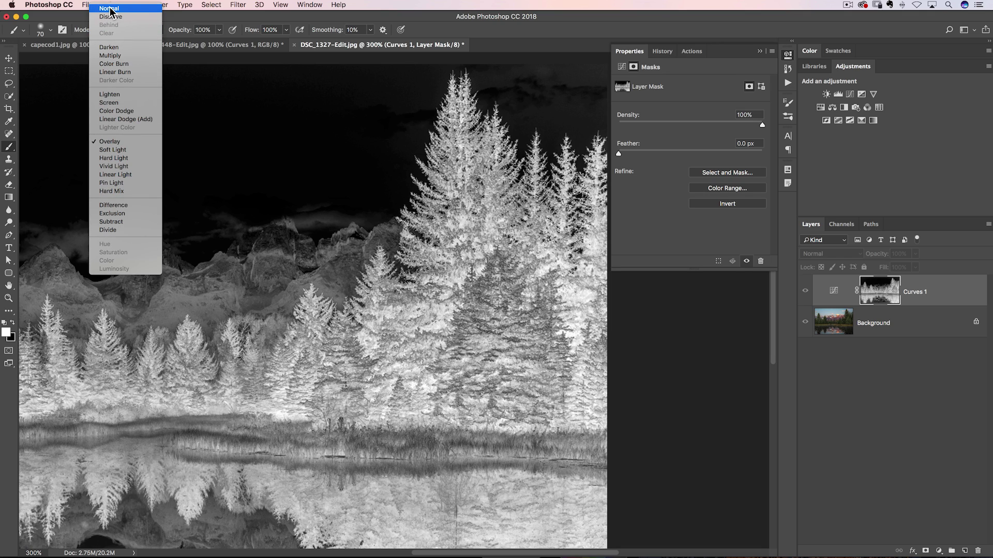
{"action": "left_click", "coordinate": [103, 143]}
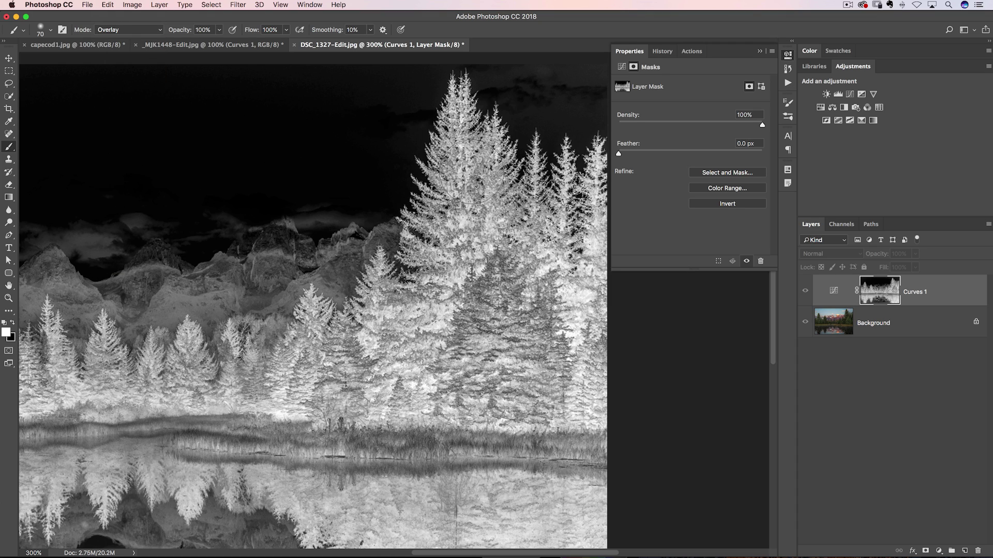
Step: Paint the mask over the tall tree's tips and top-right sky, then drop brush opacity to 31%
{"action": "mouse_move", "coordinate": [468, 157]}
{"action": "left_mouse_down"}
{"action": "mouse_move", "coordinate": [433, 185]}
{"action": "mouse_move", "coordinate": [456, 109]}
{"action": "mouse_move", "coordinate": [435, 183]}
{"action": "mouse_move", "coordinate": [464, 157]}
{"action": "mouse_move", "coordinate": [586, 196]}
{"action": "mouse_move", "coordinate": [574, 204]}
{"action": "mouse_move", "coordinate": [476, 192]}
{"action": "mouse_move", "coordinate": [515, 205]}
{"action": "mouse_move", "coordinate": [452, 163]}
{"action": "mouse_move", "coordinate": [493, 205]}
{"action": "mouse_move", "coordinate": [486, 150]}
{"action": "mouse_move", "coordinate": [496, 219]}
{"action": "left_mouse_up"}
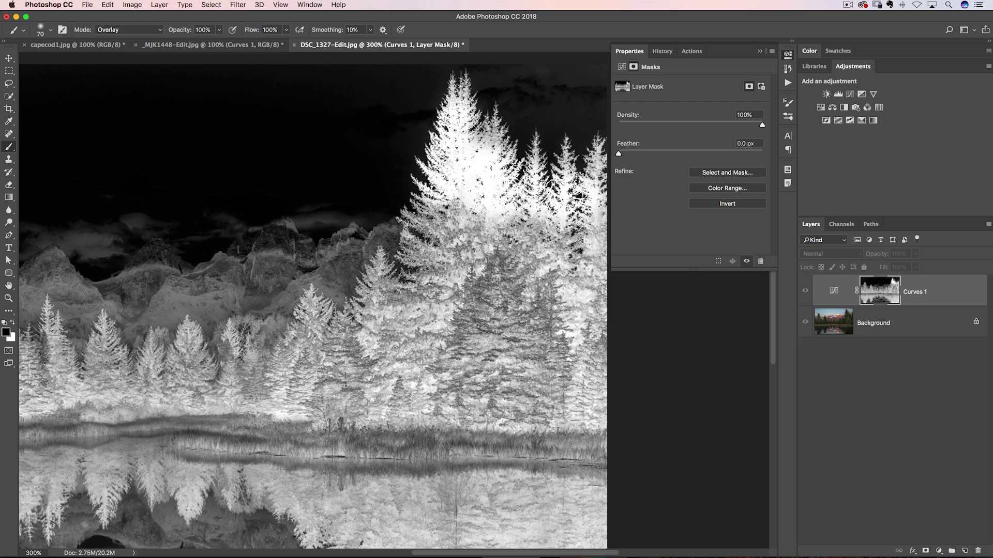
{"action": "mouse_move", "coordinate": [603, 70]}
{"action": "left_mouse_down"}
{"action": "mouse_move", "coordinate": [483, 62]}
{"action": "mouse_move", "coordinate": [523, 123]}
{"action": "mouse_move", "coordinate": [561, 96]}
{"action": "mouse_move", "coordinate": [559, 111]}
{"action": "mouse_move", "coordinate": [602, 113]}
{"action": "mouse_move", "coordinate": [572, 112]}
{"action": "mouse_move", "coordinate": [517, 85]}
{"action": "mouse_move", "coordinate": [543, 92]}
{"action": "mouse_move", "coordinate": [595, 70]}
{"action": "mouse_move", "coordinate": [579, 90]}
{"action": "mouse_move", "coordinate": [604, 104]}
{"action": "mouse_move", "coordinate": [534, 66]}
{"action": "mouse_move", "coordinate": [514, 65]}
{"action": "mouse_move", "coordinate": [508, 81]}
{"action": "mouse_move", "coordinate": [451, 65]}
{"action": "mouse_move", "coordinate": [411, 79]}
{"action": "mouse_move", "coordinate": [404, 114]}
{"action": "mouse_move", "coordinate": [419, 78]}
{"action": "mouse_move", "coordinate": [418, 126]}
{"action": "mouse_move", "coordinate": [459, 105]}
{"action": "mouse_move", "coordinate": [458, 145]}
{"action": "mouse_move", "coordinate": [497, 140]}
{"action": "left_mouse_up"}
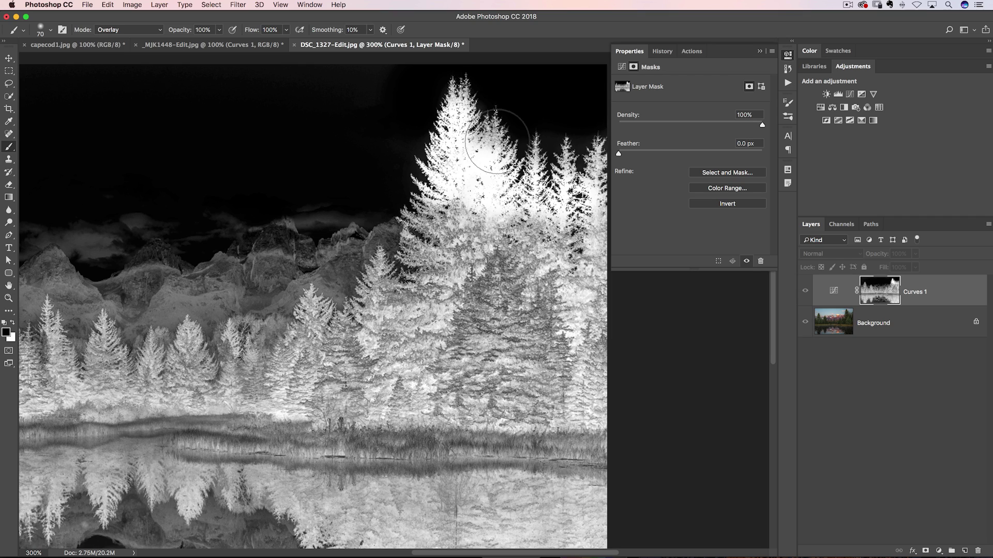
{"action": "left_click_drag", "start_coordinate": [497, 141], "coordinate": [494, 141]}
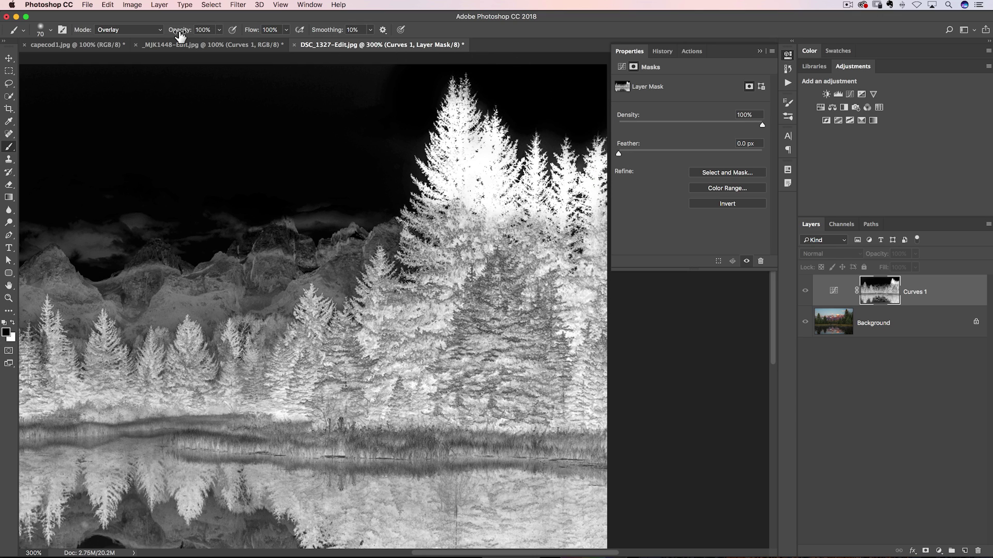
{"action": "left_click_drag", "start_coordinate": [177, 34], "coordinate": [151, 34]}
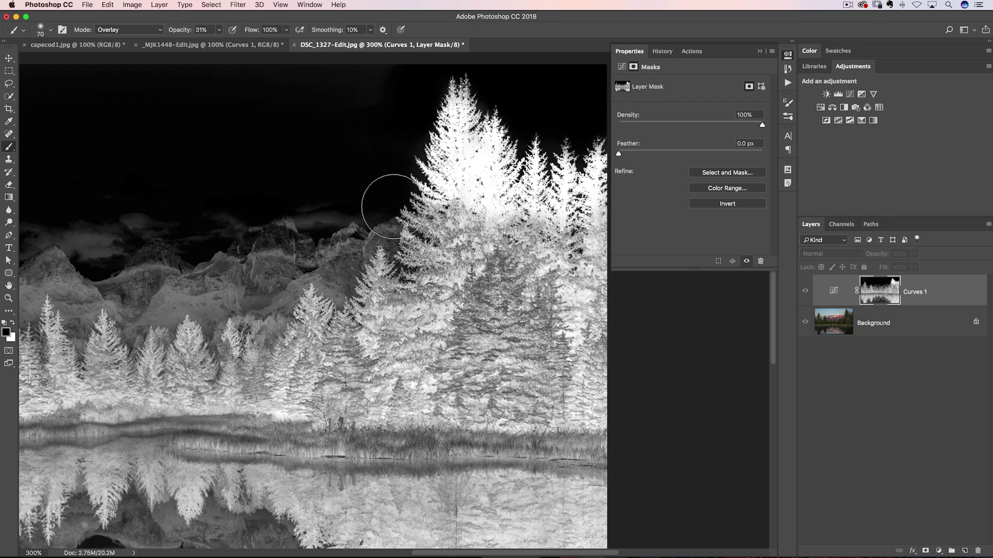
Step: Return to the colour photo and nudge the Curves 1 curve point down
{"action": "left_click", "coordinate": [882, 295], "text": "alt"}
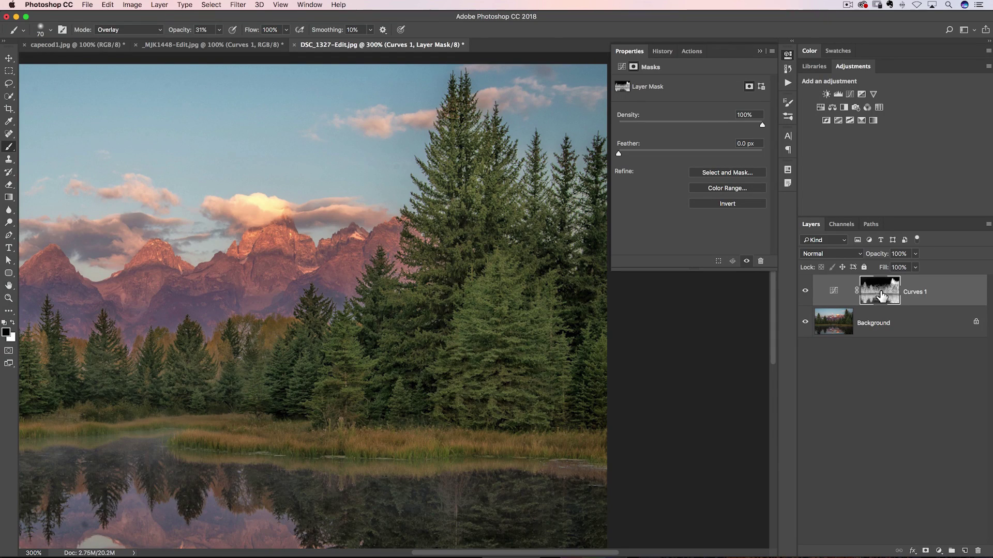
{"action": "left_click", "coordinate": [835, 292]}
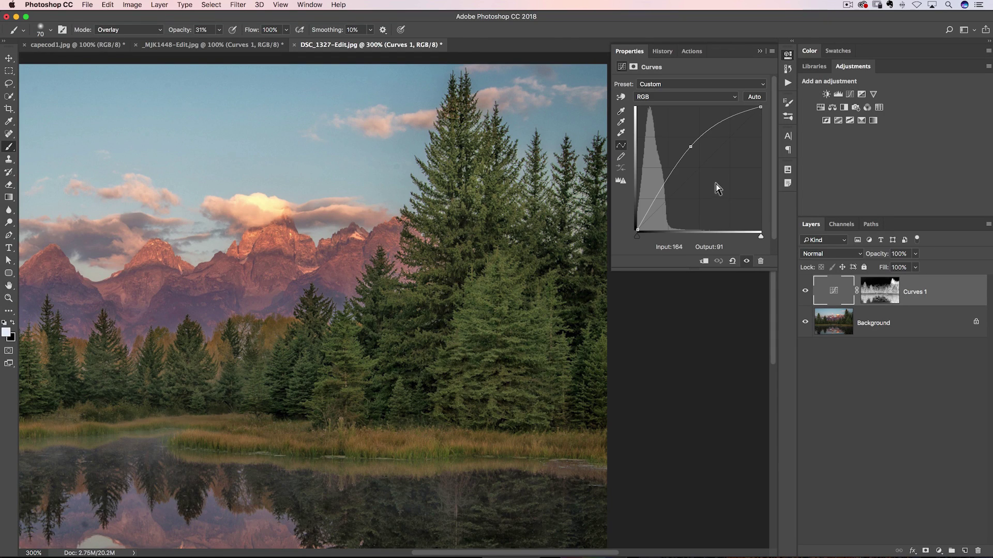
{"action": "left_click_drag", "start_coordinate": [688, 144], "coordinate": [694, 159]}
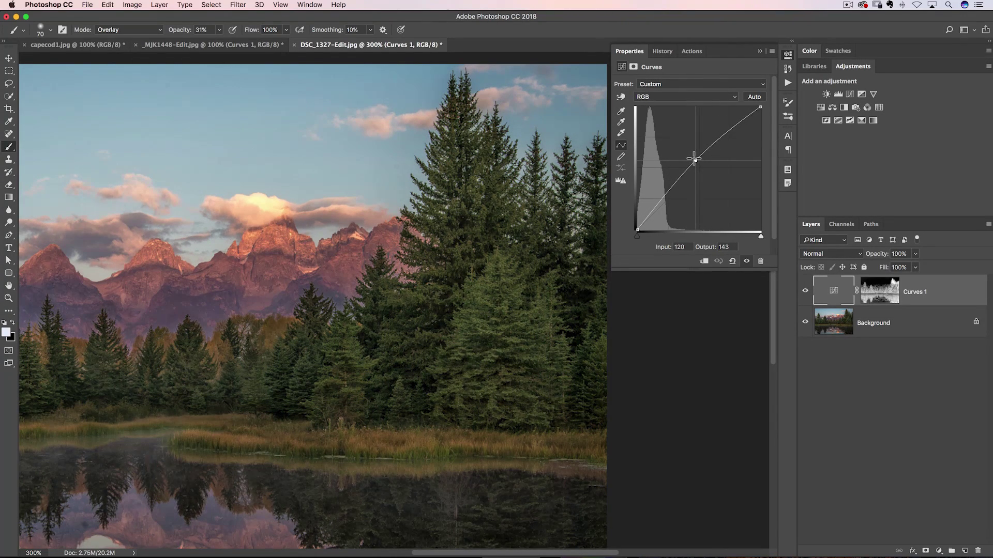
Step: Undo the recent mask brush strokes and raise the curve point to input 99, output 176
{"action": "left_click", "coordinate": [882, 293], "text": "alt"}
{"action": "key", "text": "super+alt+z"}
{"action": "key", "text": "super+alt+z"}
{"action": "key", "text": "super+alt+z"}
{"action": "key", "text": "super+alt+z"}
{"action": "key", "text": "super+alt+z"}
{"action": "key", "text": "super+alt+z"}
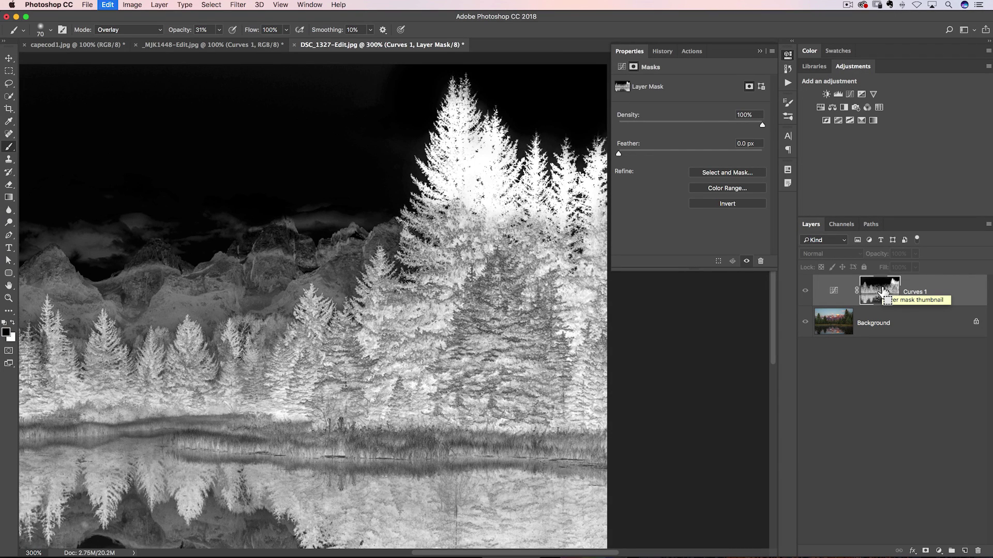
{"action": "key", "text": "super+alt+z"}
{"action": "key", "text": "super+alt+z"}
{"action": "key", "text": "super+alt+z"}
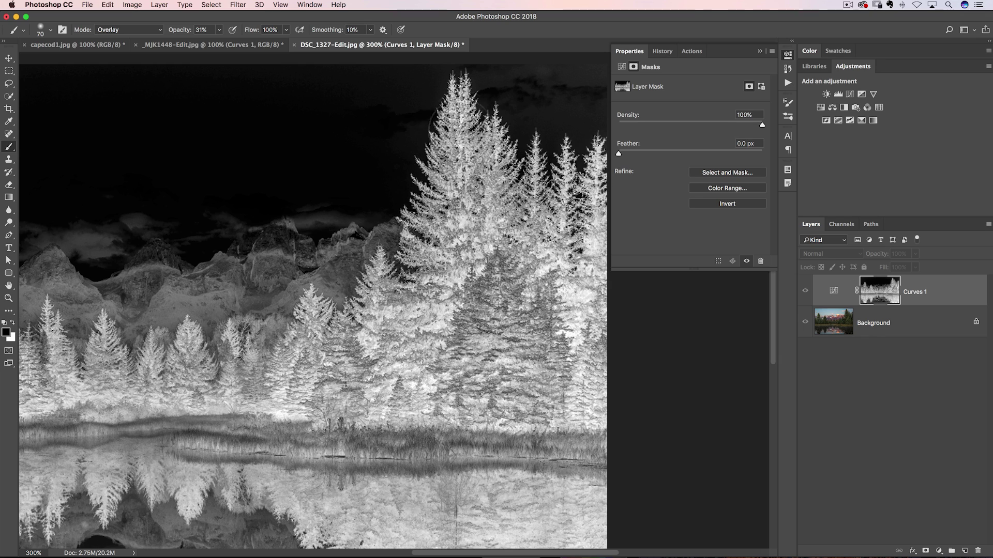
{"action": "left_click", "coordinate": [879, 296], "text": "alt"}
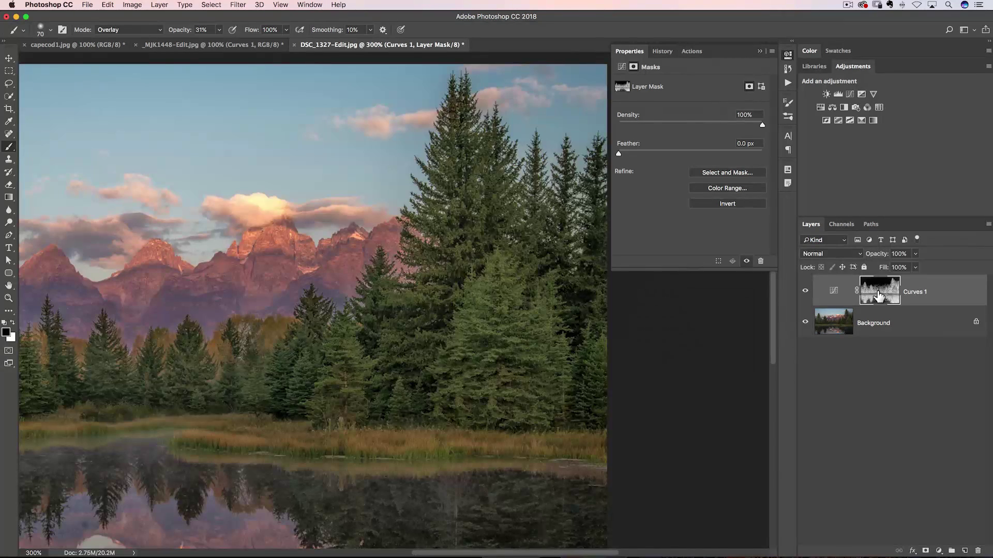
{"action": "left_click", "coordinate": [842, 287]}
{"action": "mouse_move", "coordinate": [689, 140]}
{"action": "left_mouse_down"}
{"action": "mouse_move", "coordinate": [696, 155]}
{"action": "mouse_move", "coordinate": [686, 146]}
{"action": "left_mouse_up"}
Step: Paint the tall tree's upper foliage onto the Curves 1 mask with the Overlay brush at 100% opacity
{"action": "left_click", "coordinate": [760, 52]}
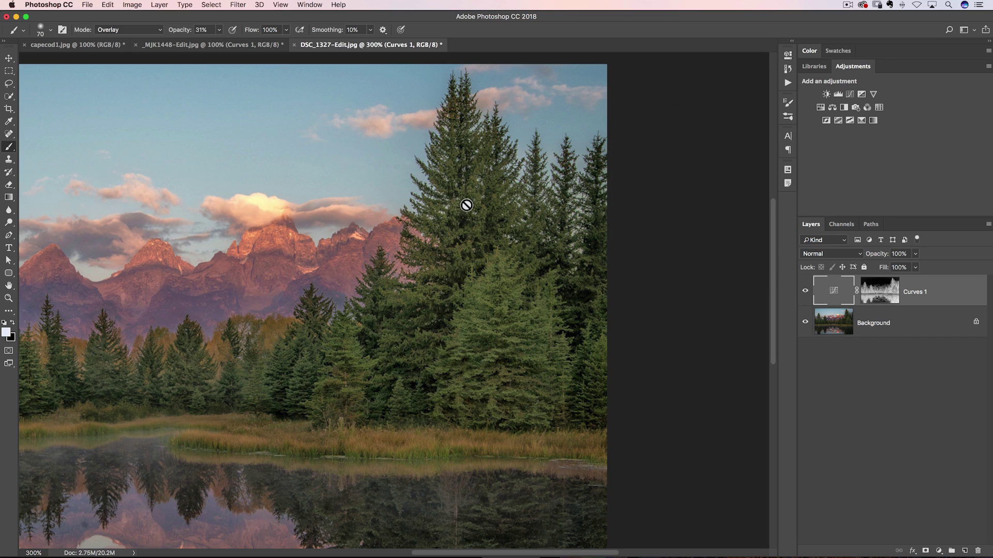
{"action": "left_click", "coordinate": [878, 292]}
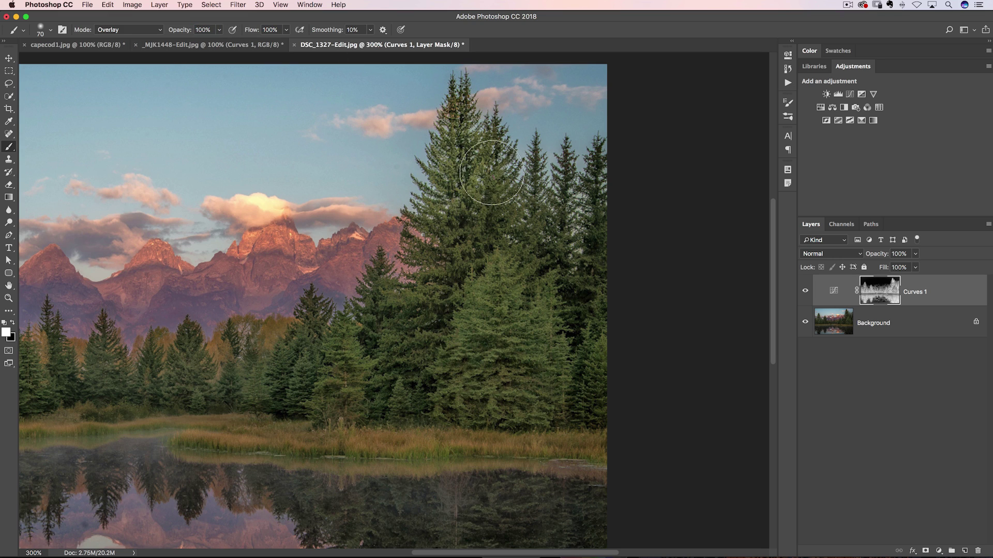
{"action": "mouse_move", "coordinate": [429, 244]}
{"action": "left_mouse_down"}
{"action": "mouse_move", "coordinate": [511, 243]}
{"action": "mouse_move", "coordinate": [456, 168]}
{"action": "mouse_move", "coordinate": [456, 205]}
{"action": "left_mouse_up"}
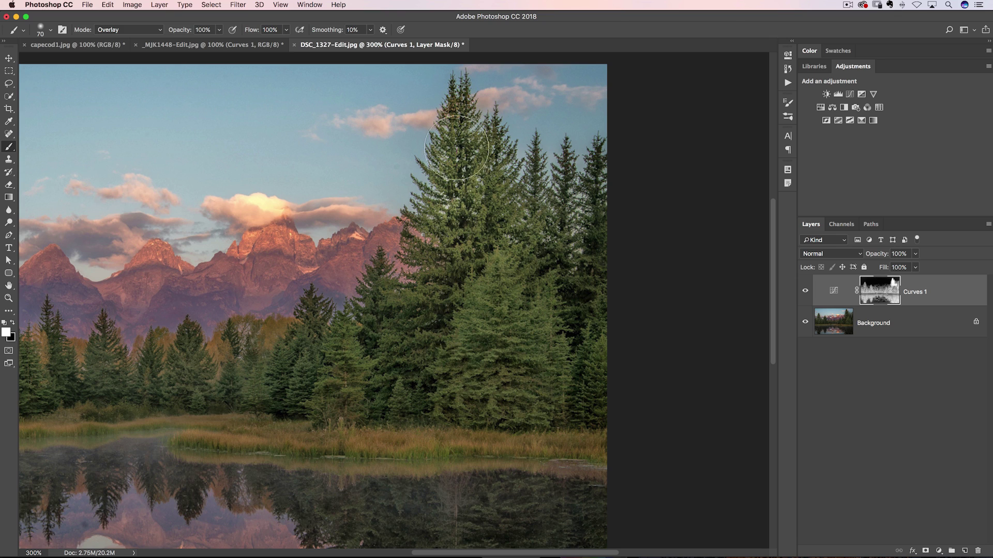